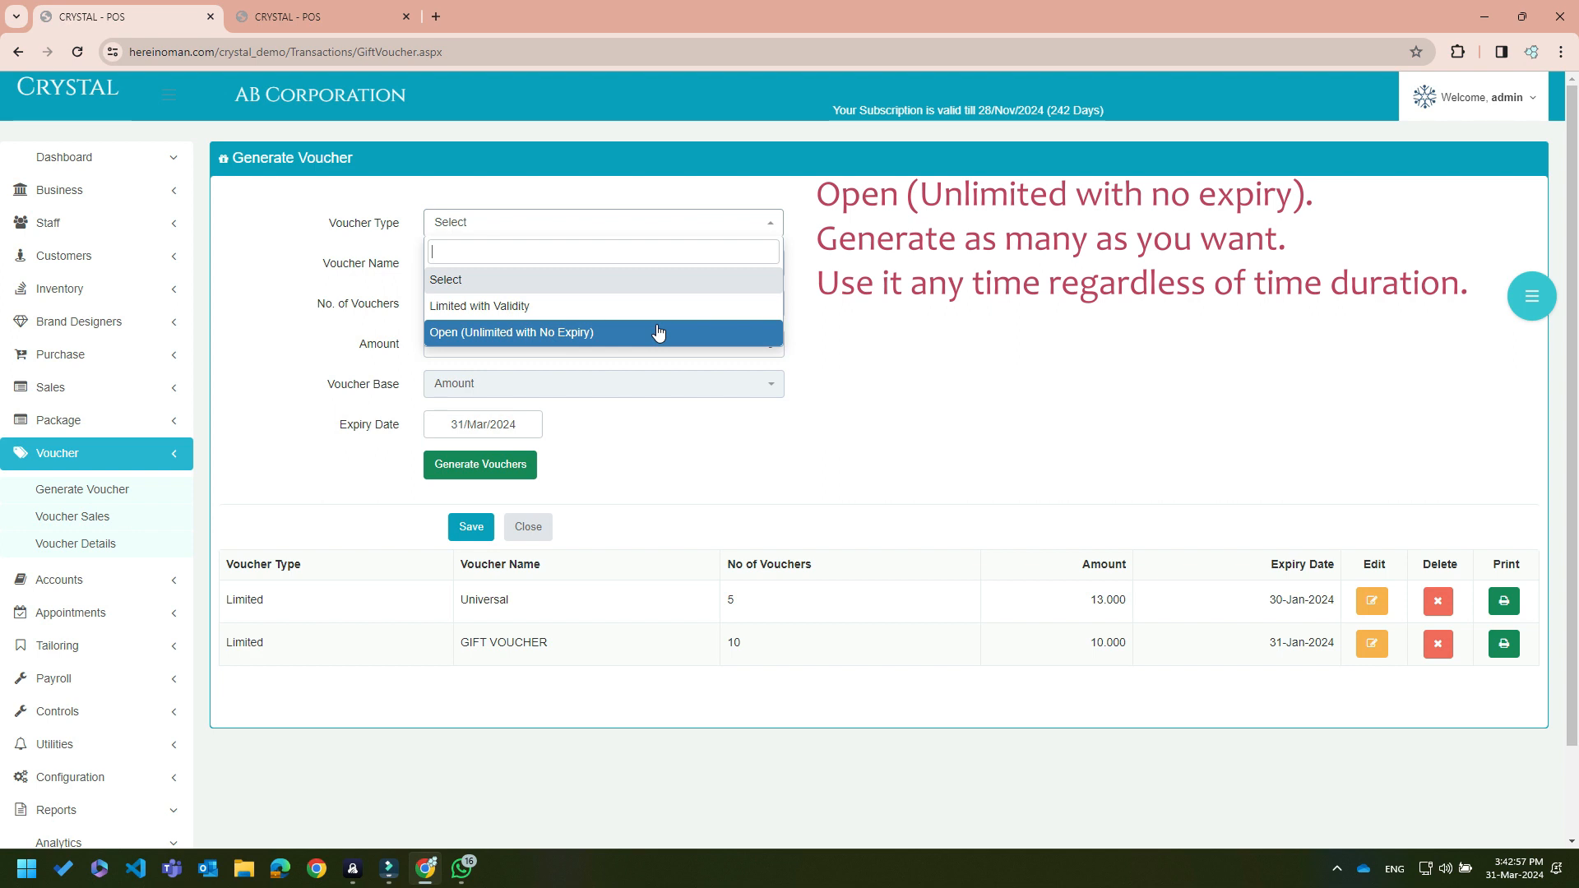
Fill in a Limited with Validity batch: Eid - 2024, 10 vouchers, amount 20, expiring 30/Apr/2024
left_click(656, 306)
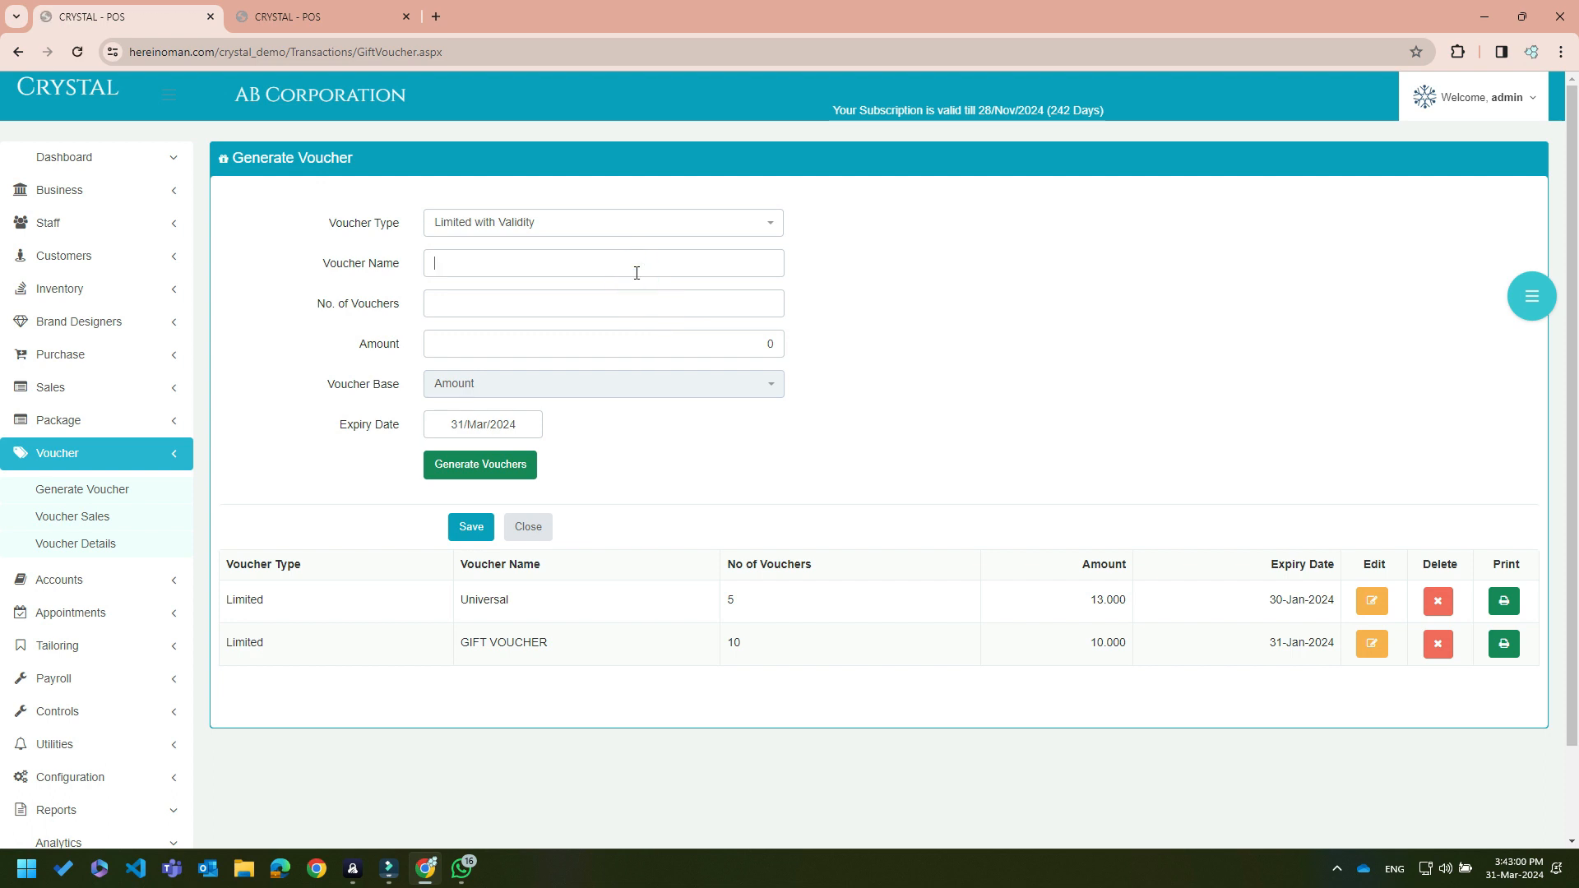
left_click(637, 274)
type("E")
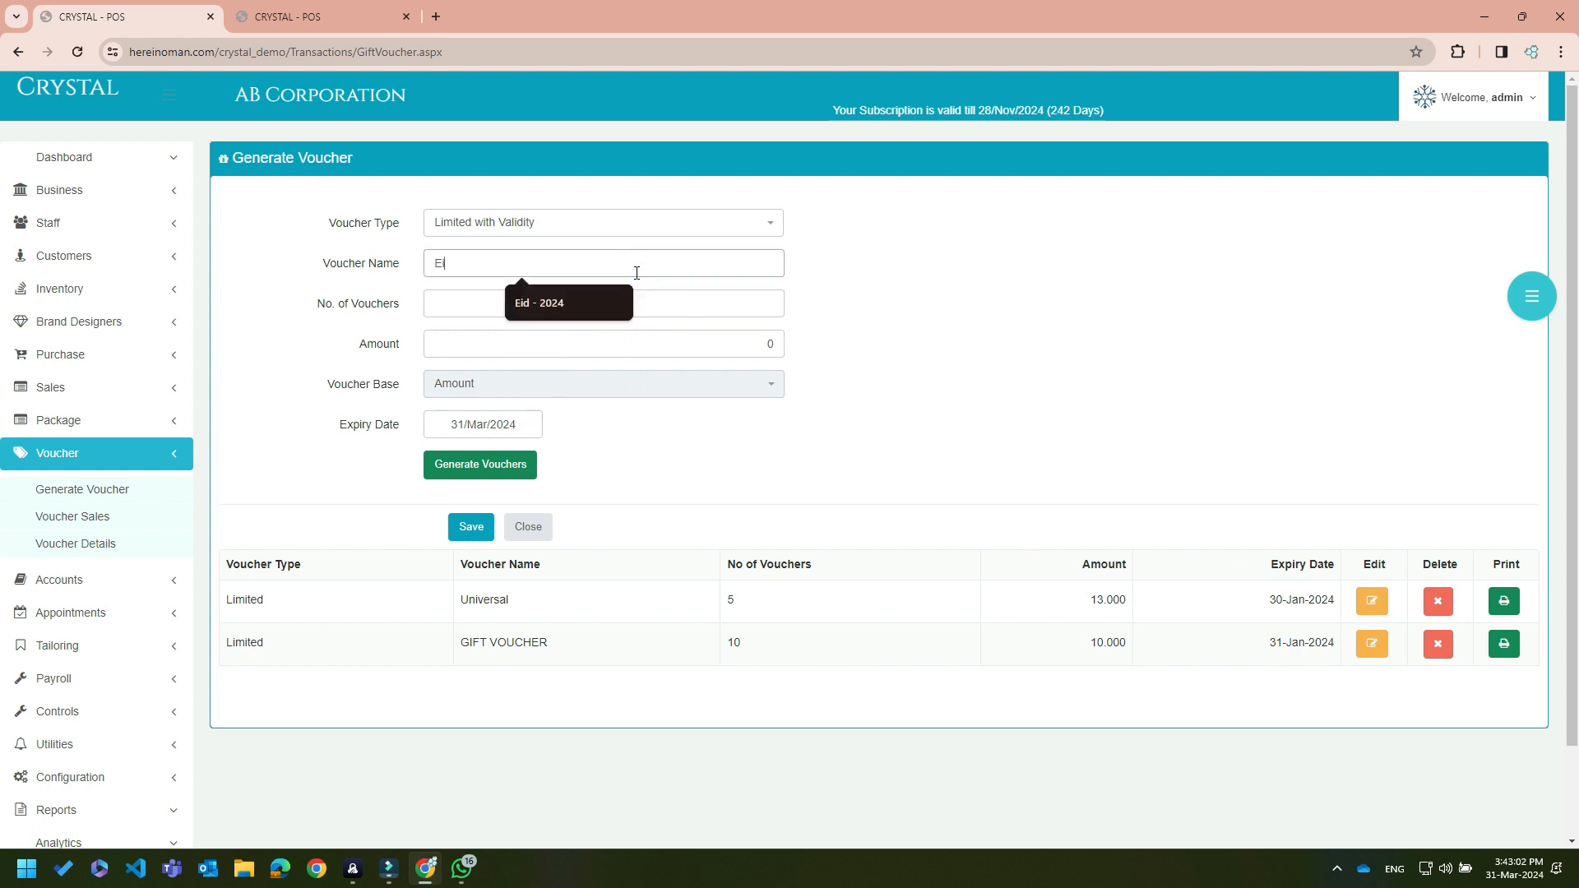
type("i")
key("Down")
key("Tab")
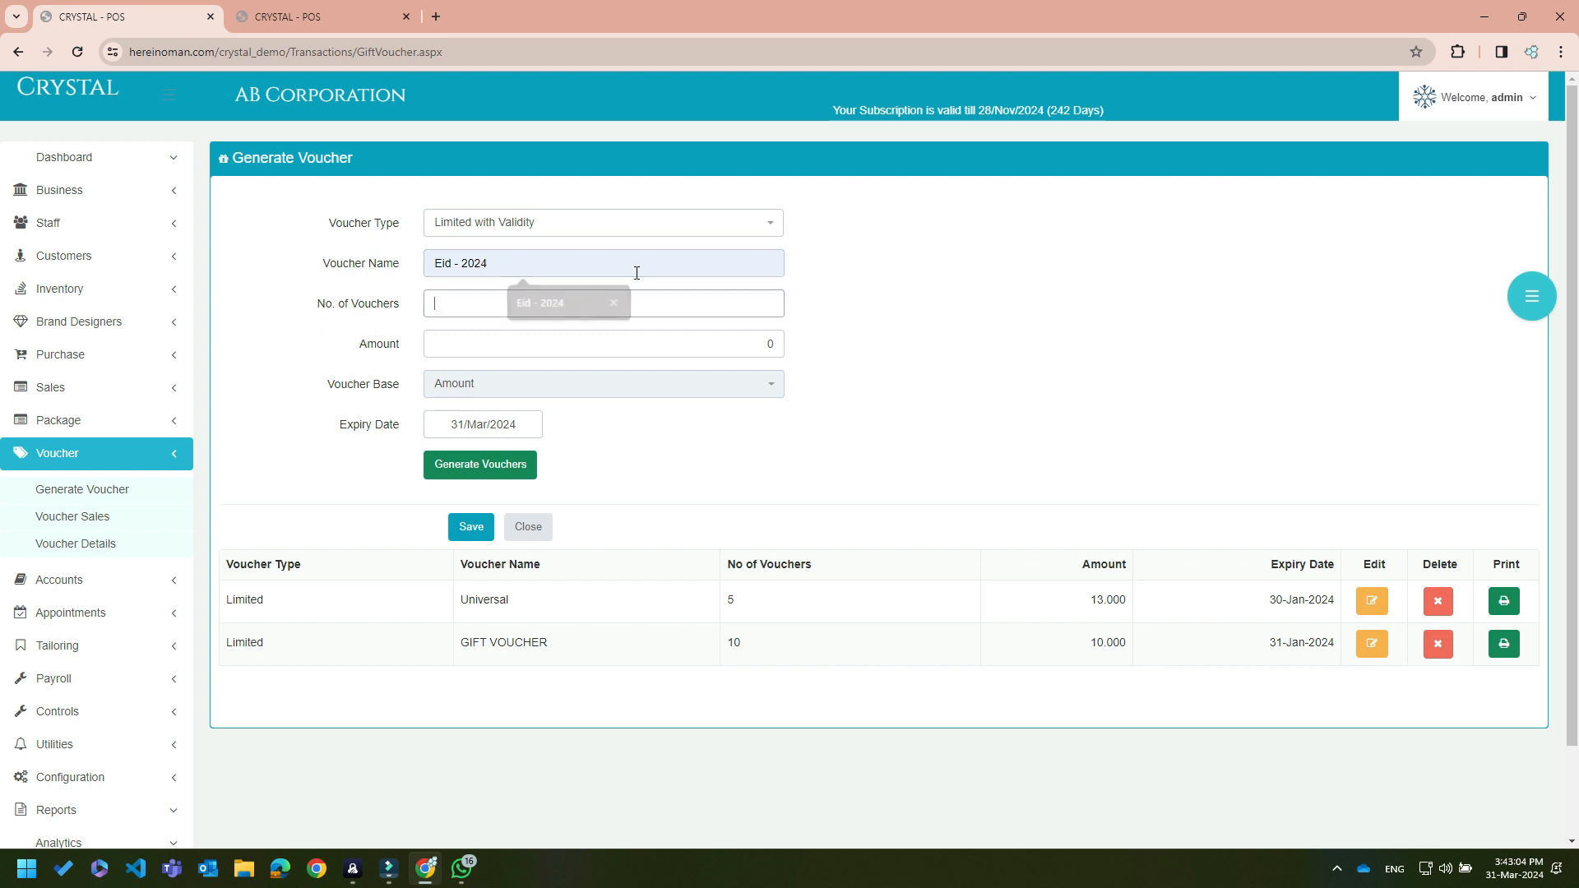
type("10")
key("Tab")
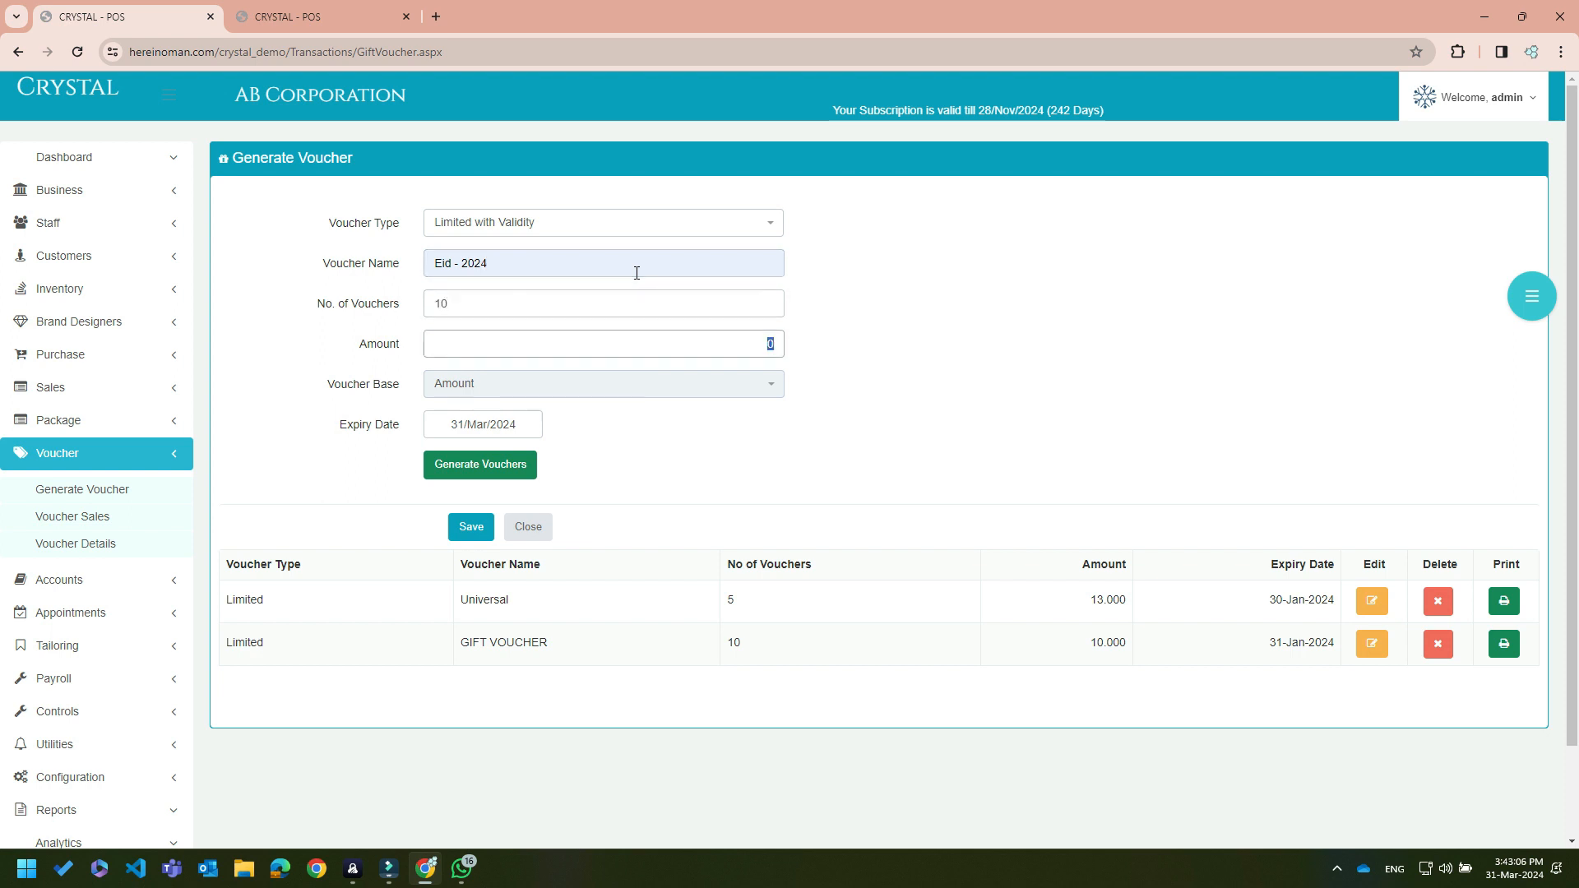
type("20")
key("Tab")
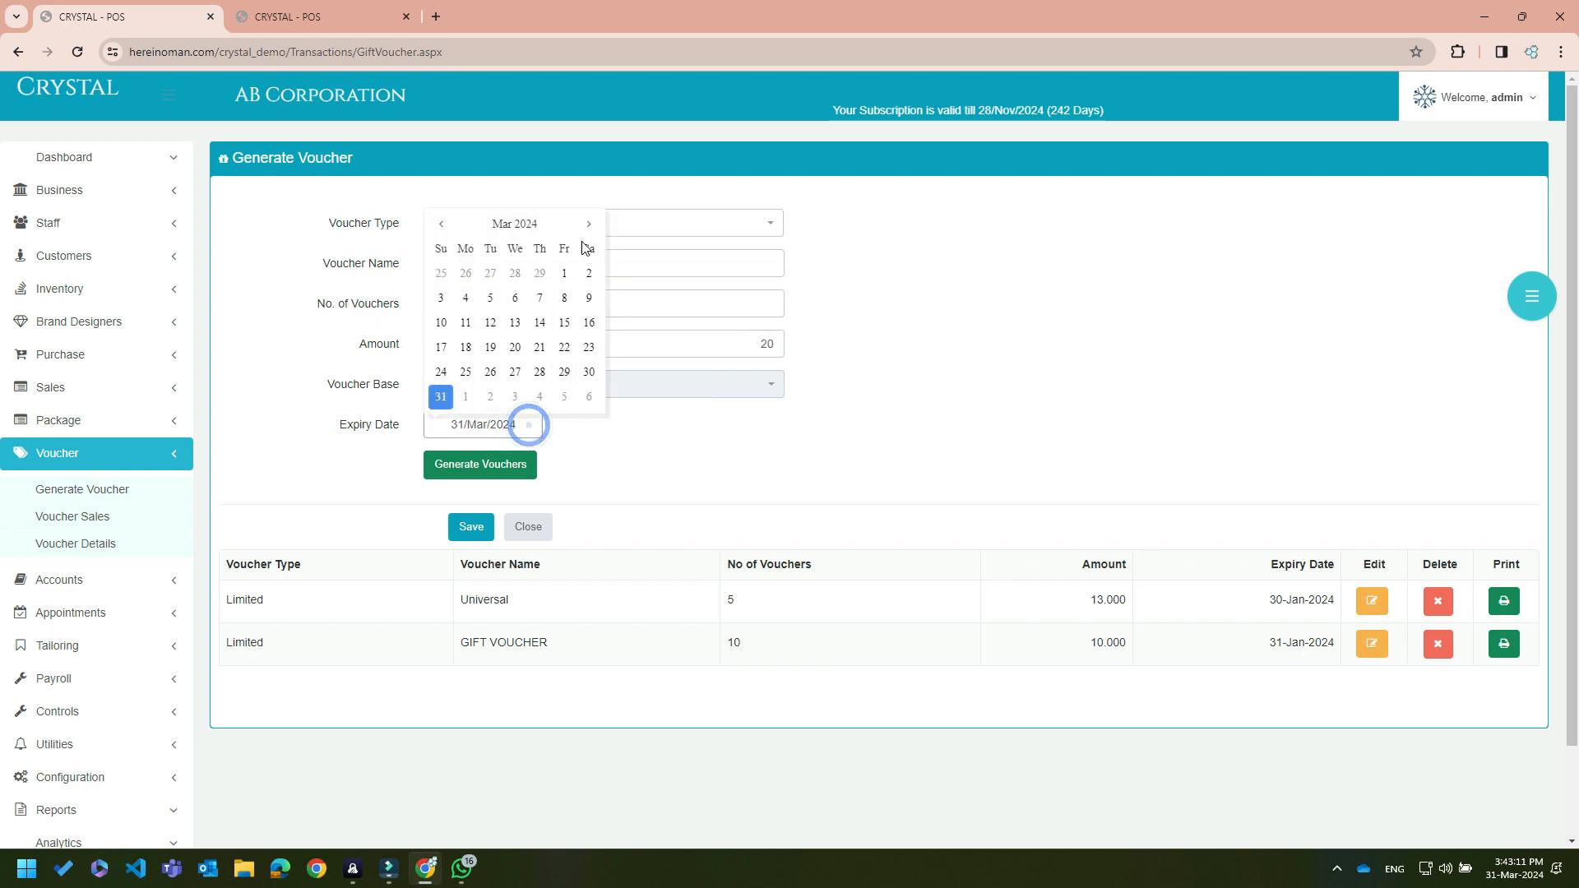
left_click(513, 225)
left_click(583, 288)
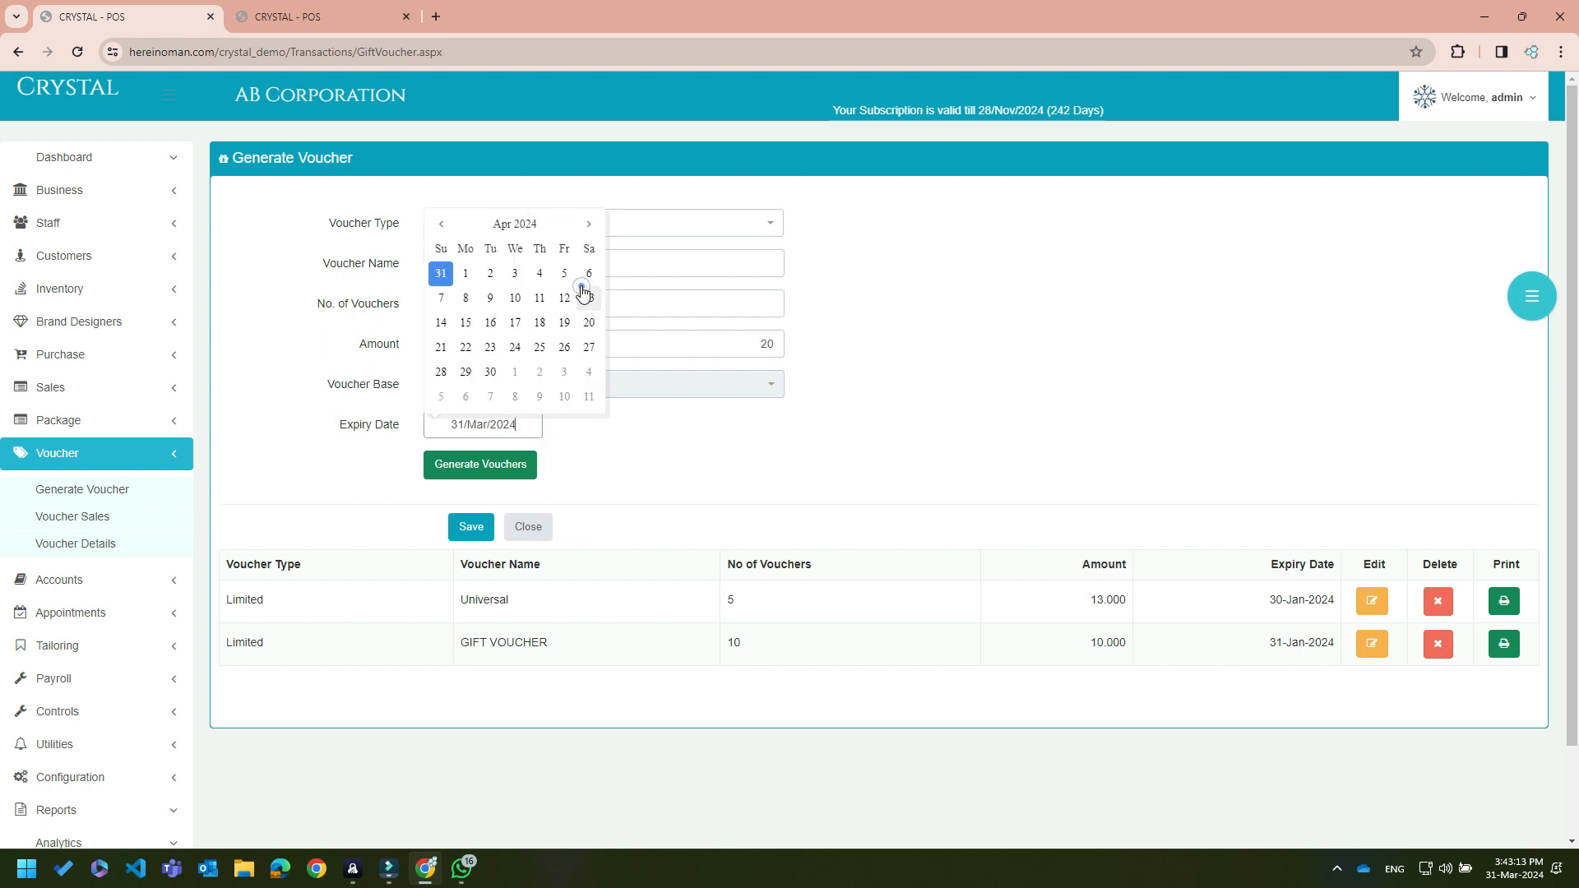
left_click(490, 374)
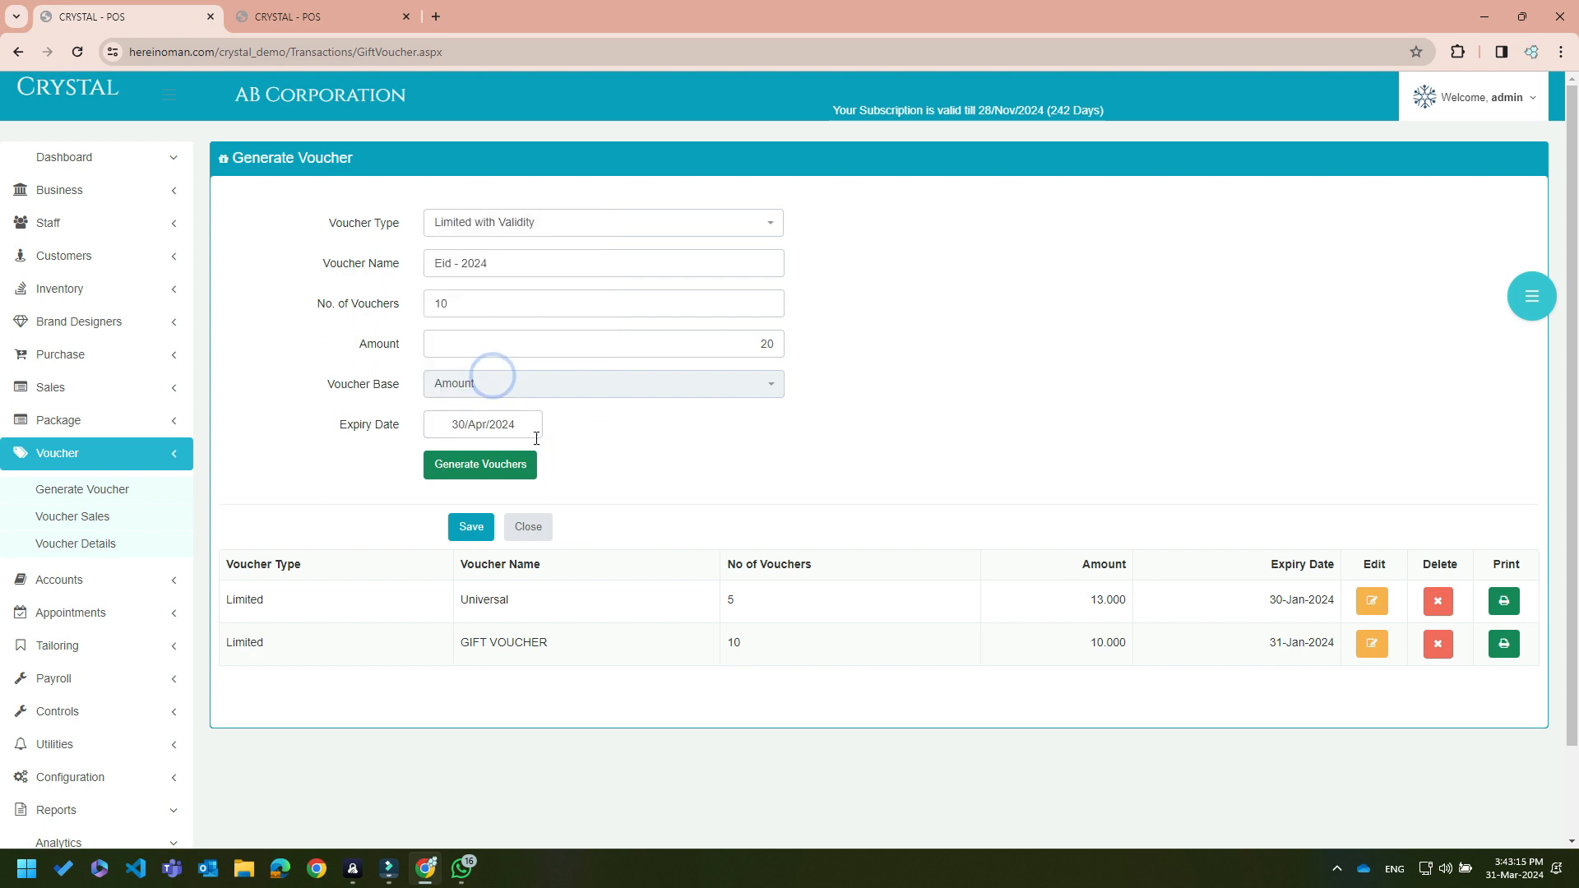
Generate the ten voucher numbers and save the Eid - 2024 batch
left_click(515, 466)
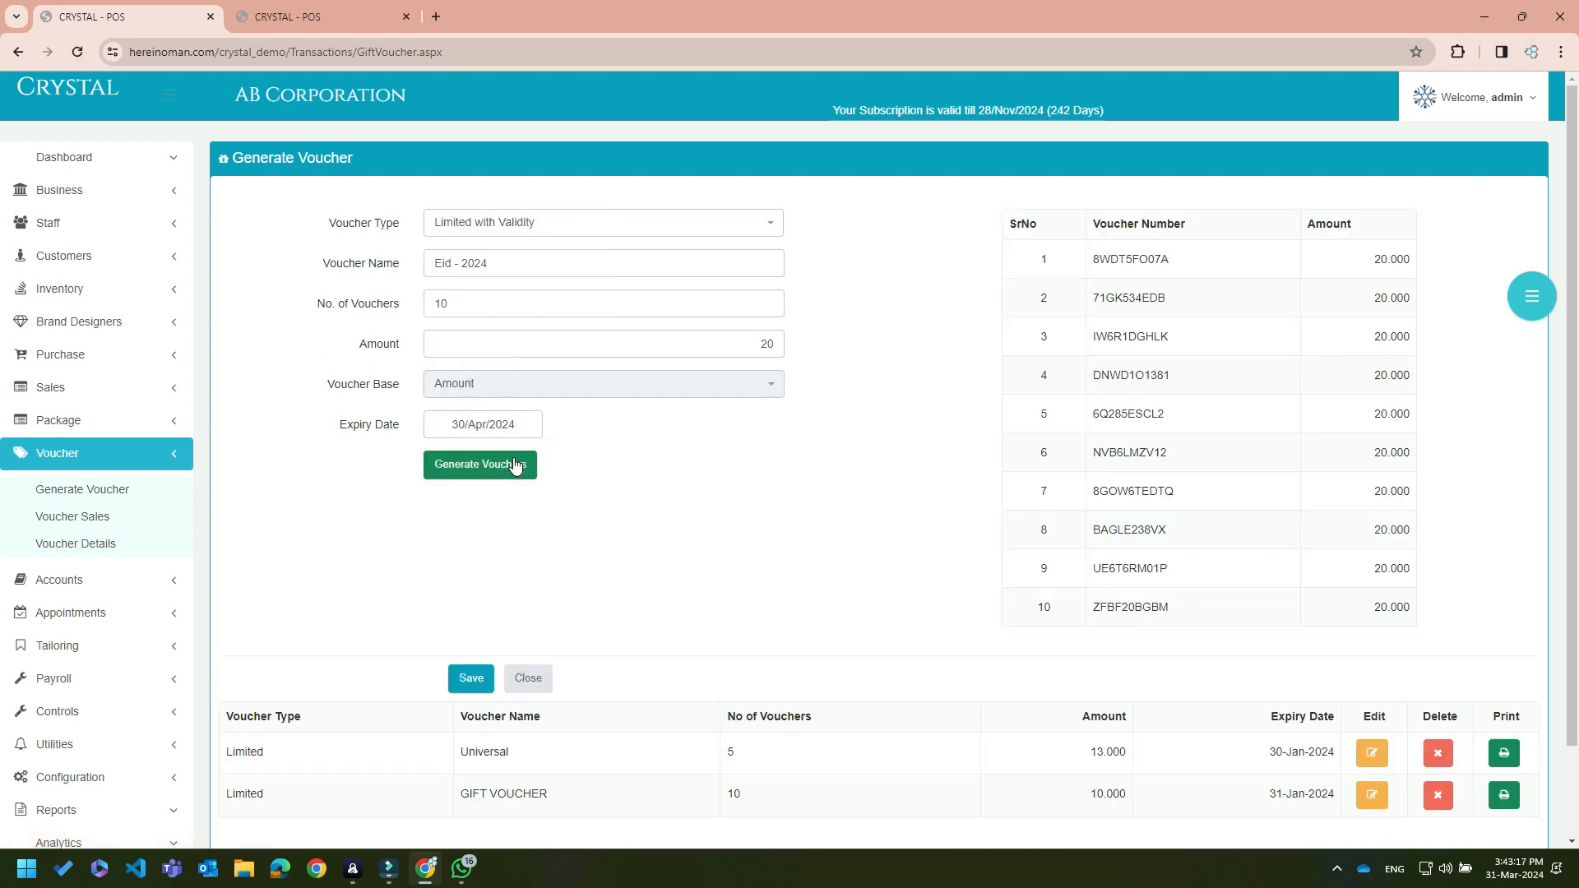
scroll(1242, 441, "down", 2)
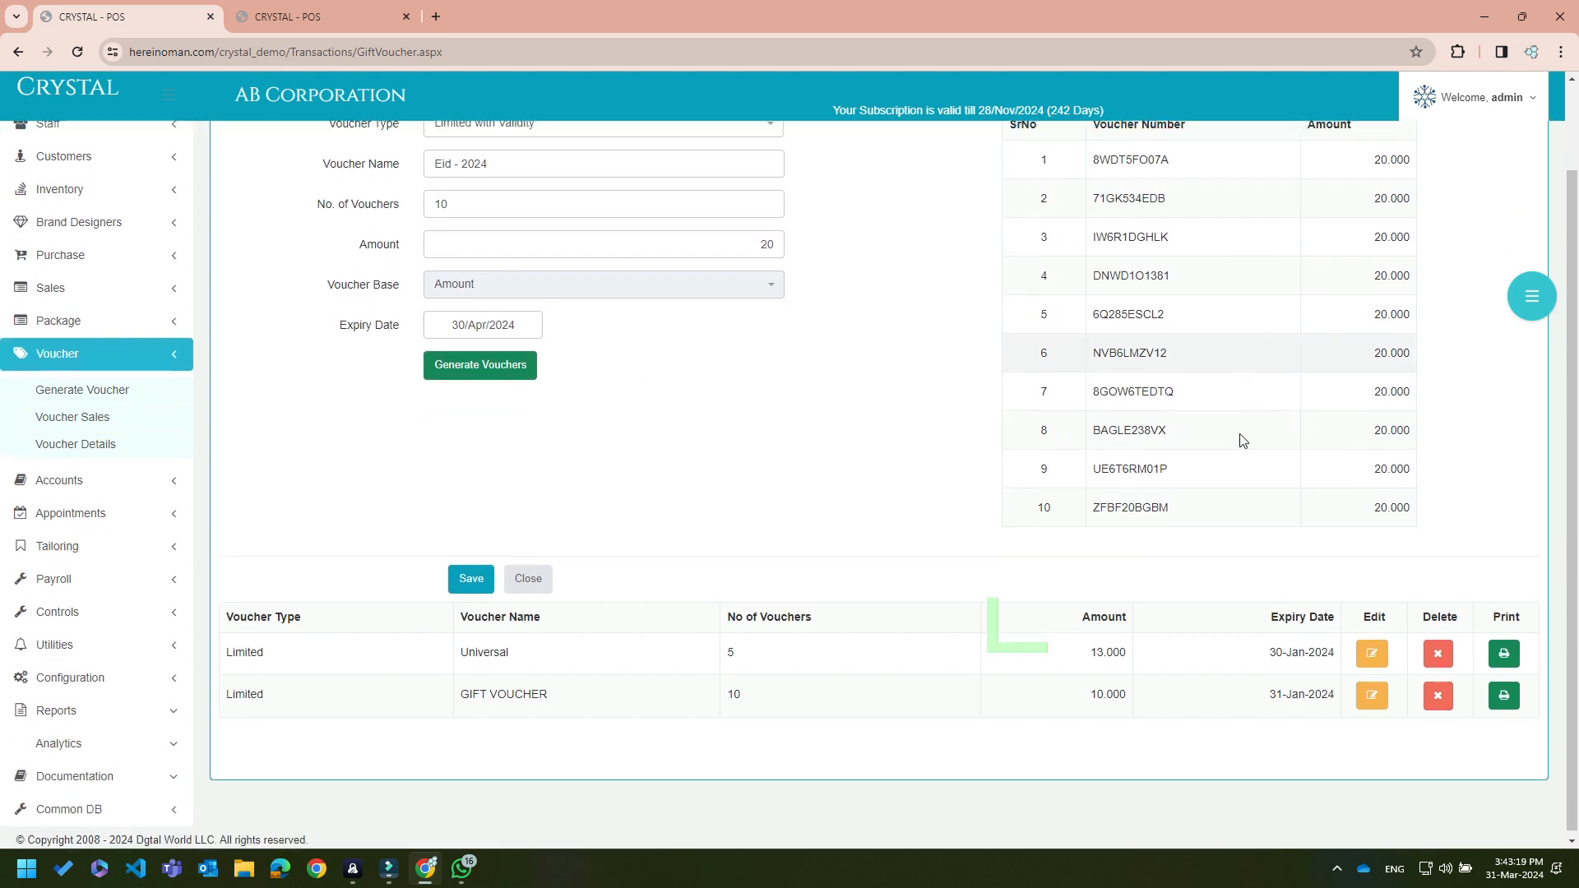
scroll(1242, 442, "up", 2)
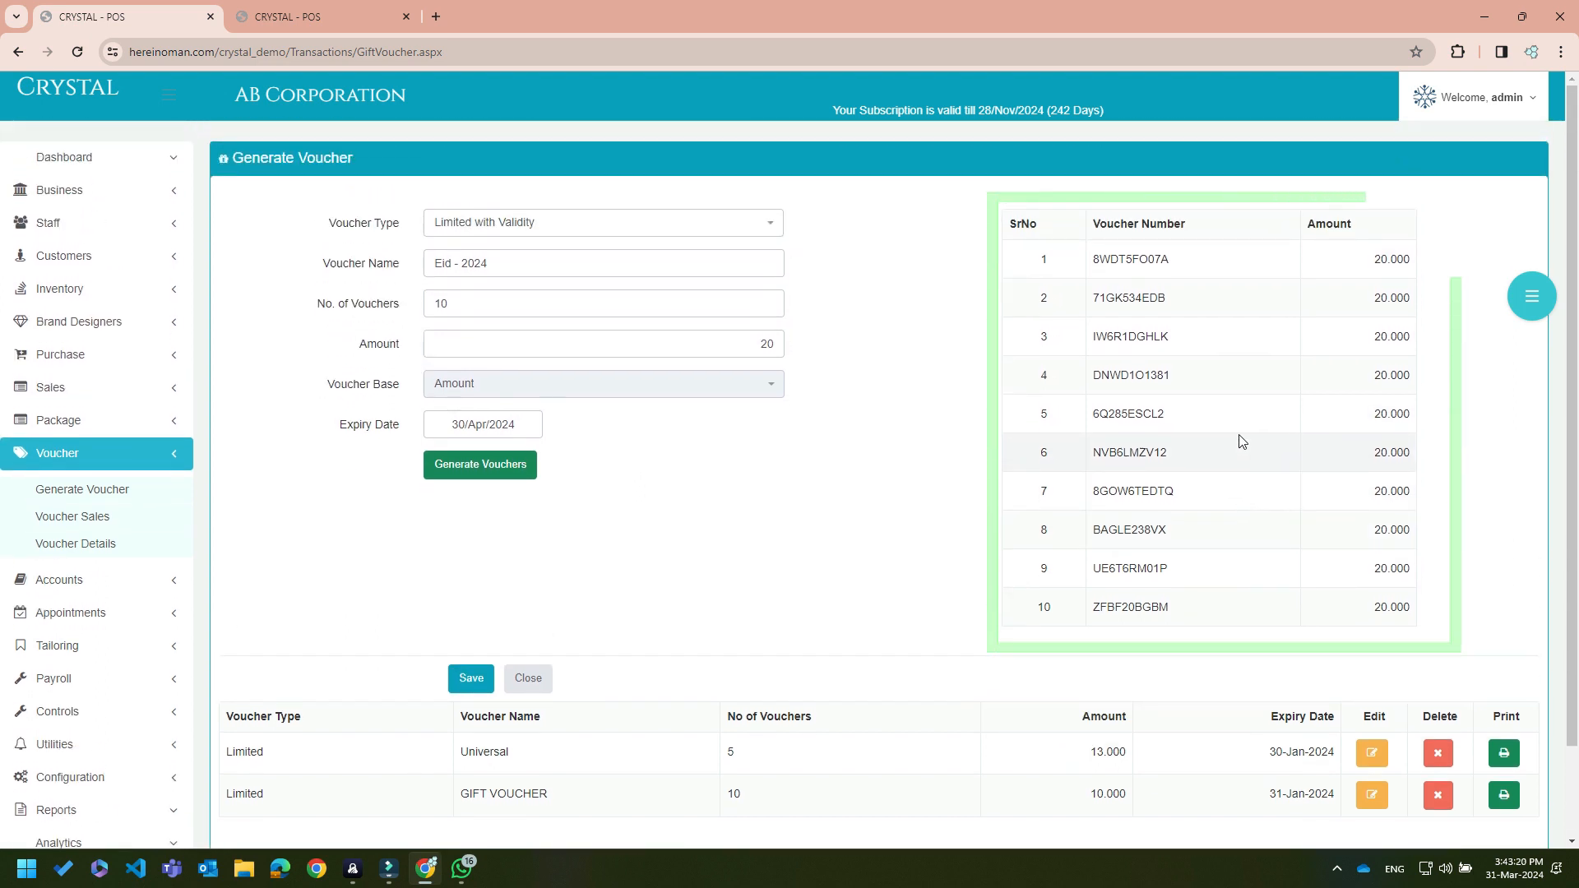
left_click(471, 687)
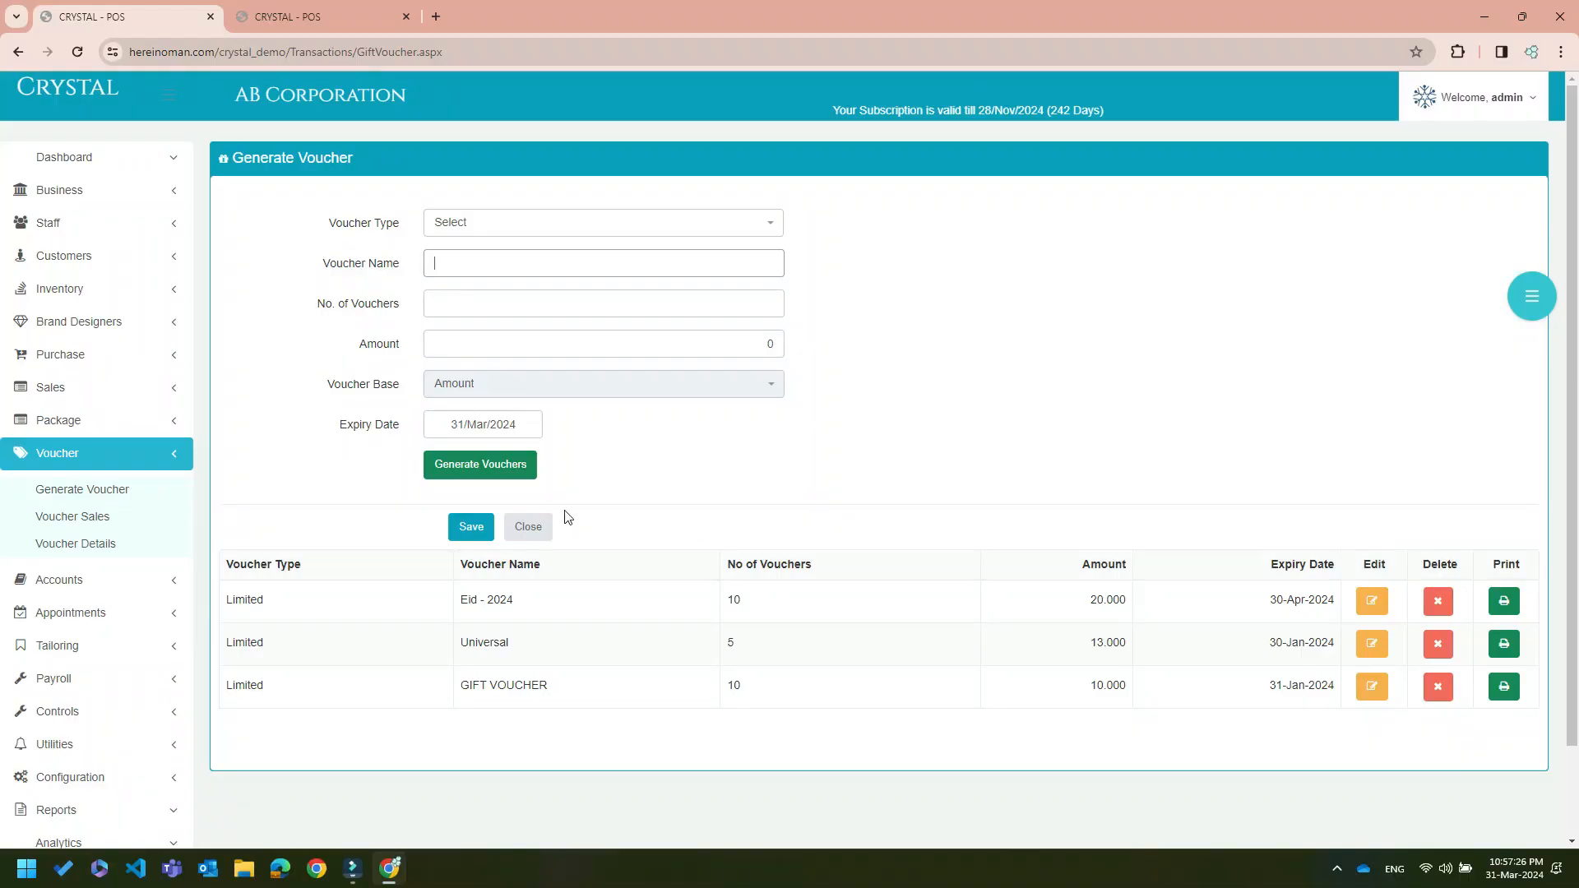
In Voucher Sales, look up the customer by mobile and pick an Eid - 2024 voucher number
left_click(109, 519)
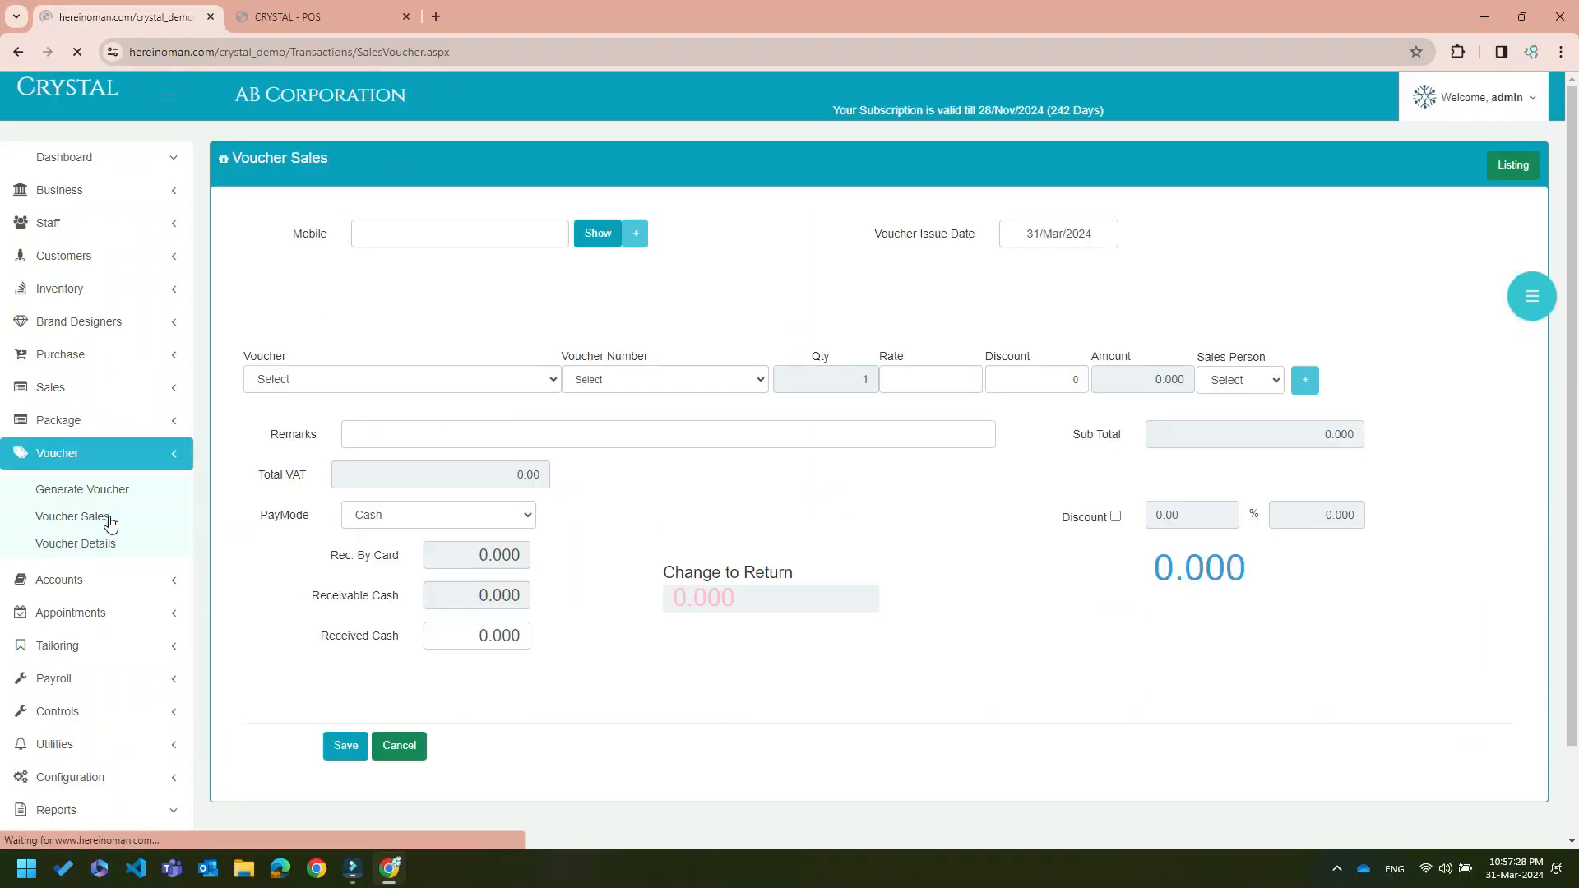
left_click(474, 240)
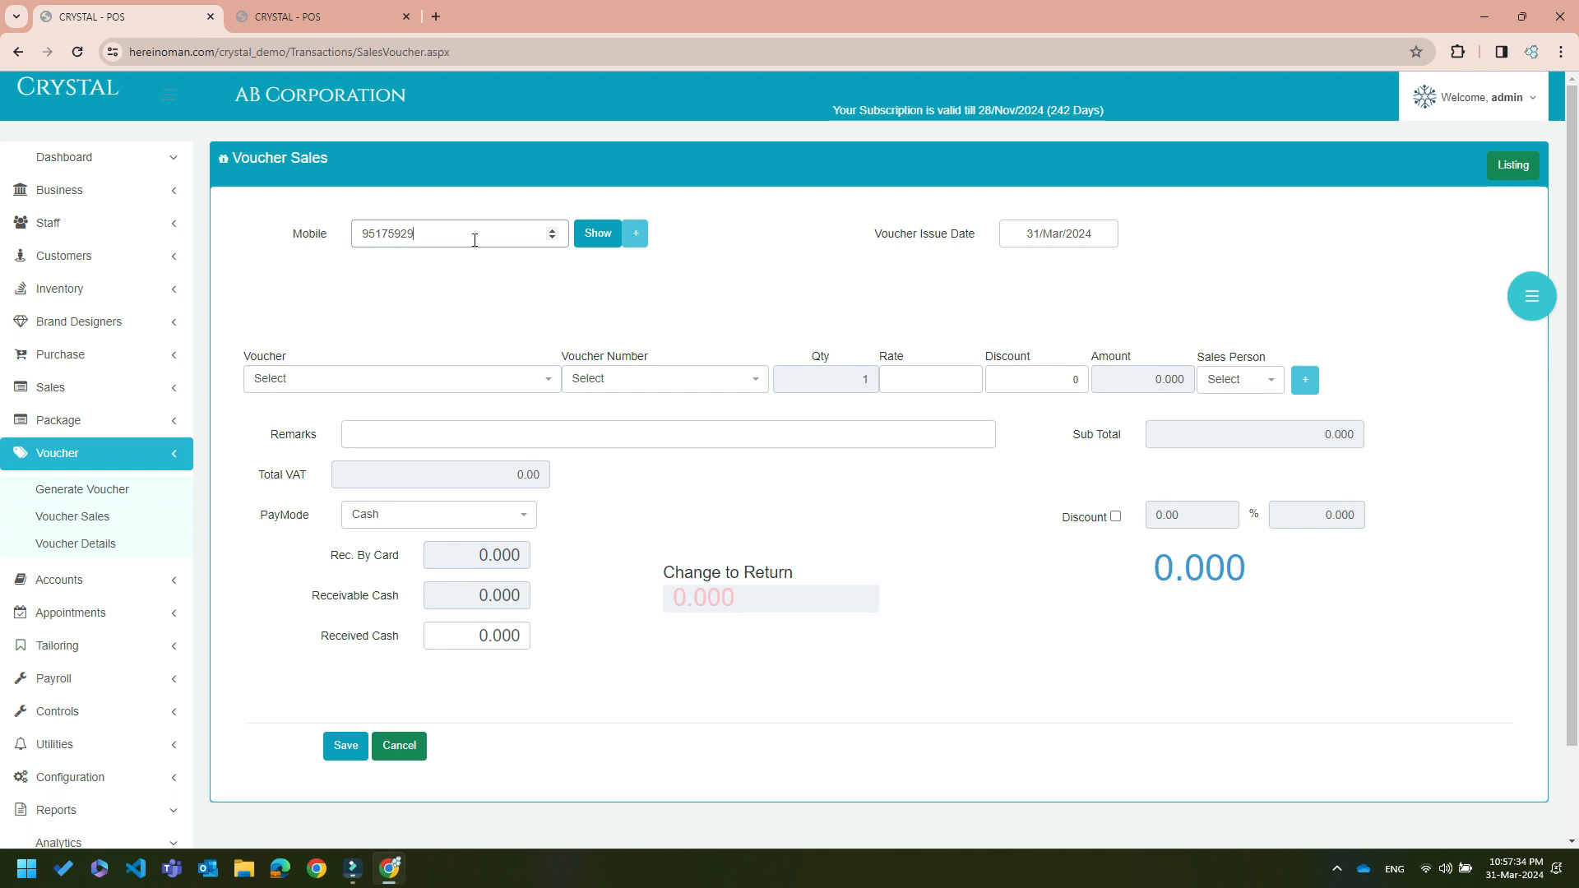
key("Tab")
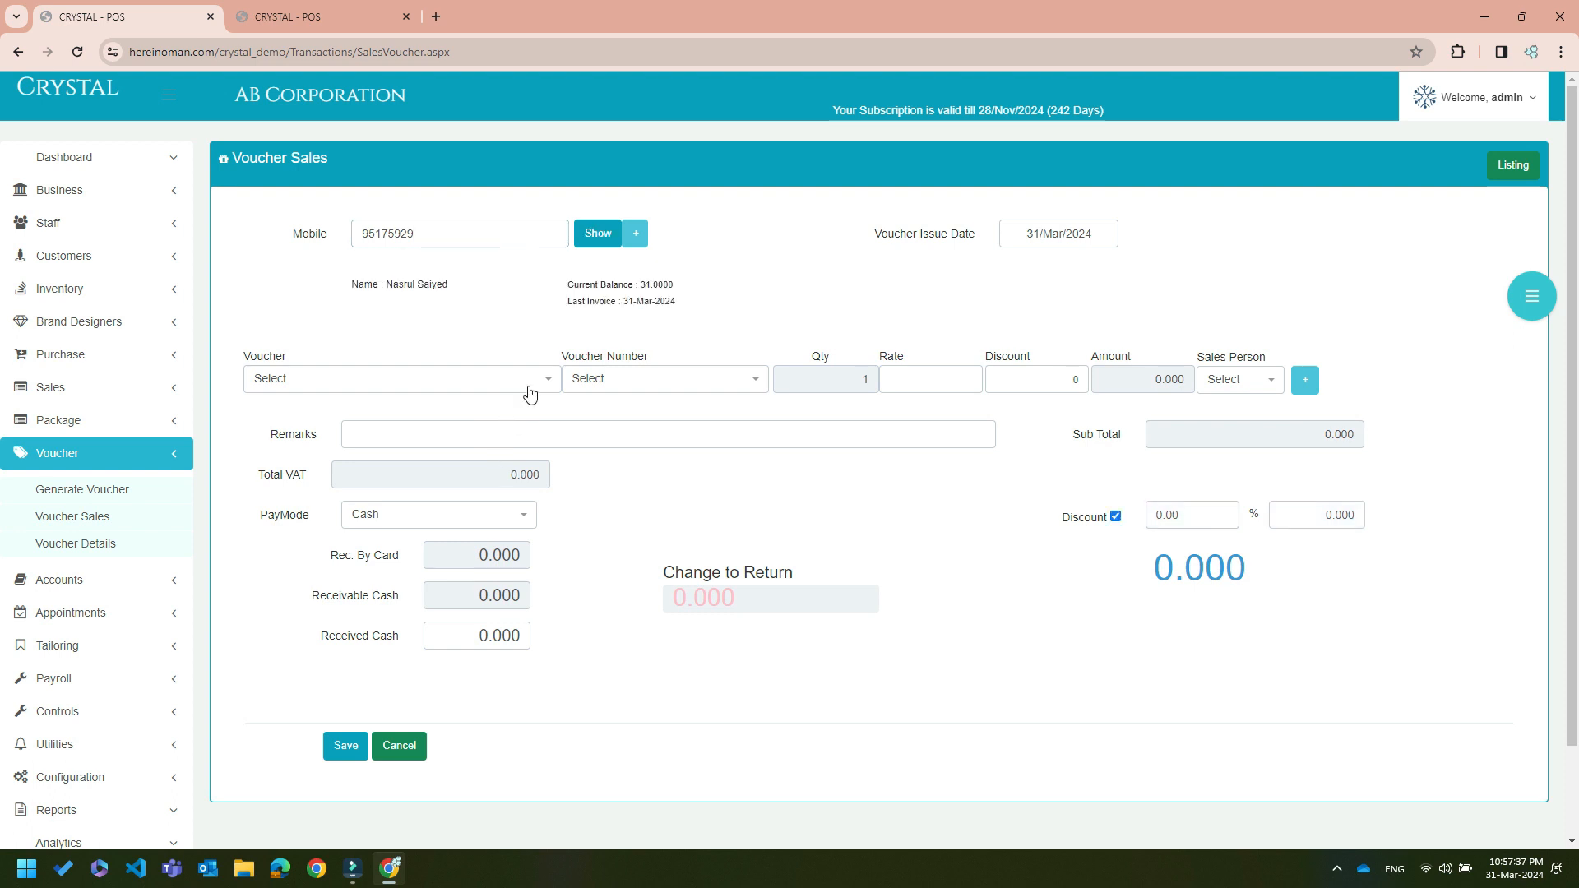
left_click(529, 386)
left_click(427, 458)
left_click(728, 381)
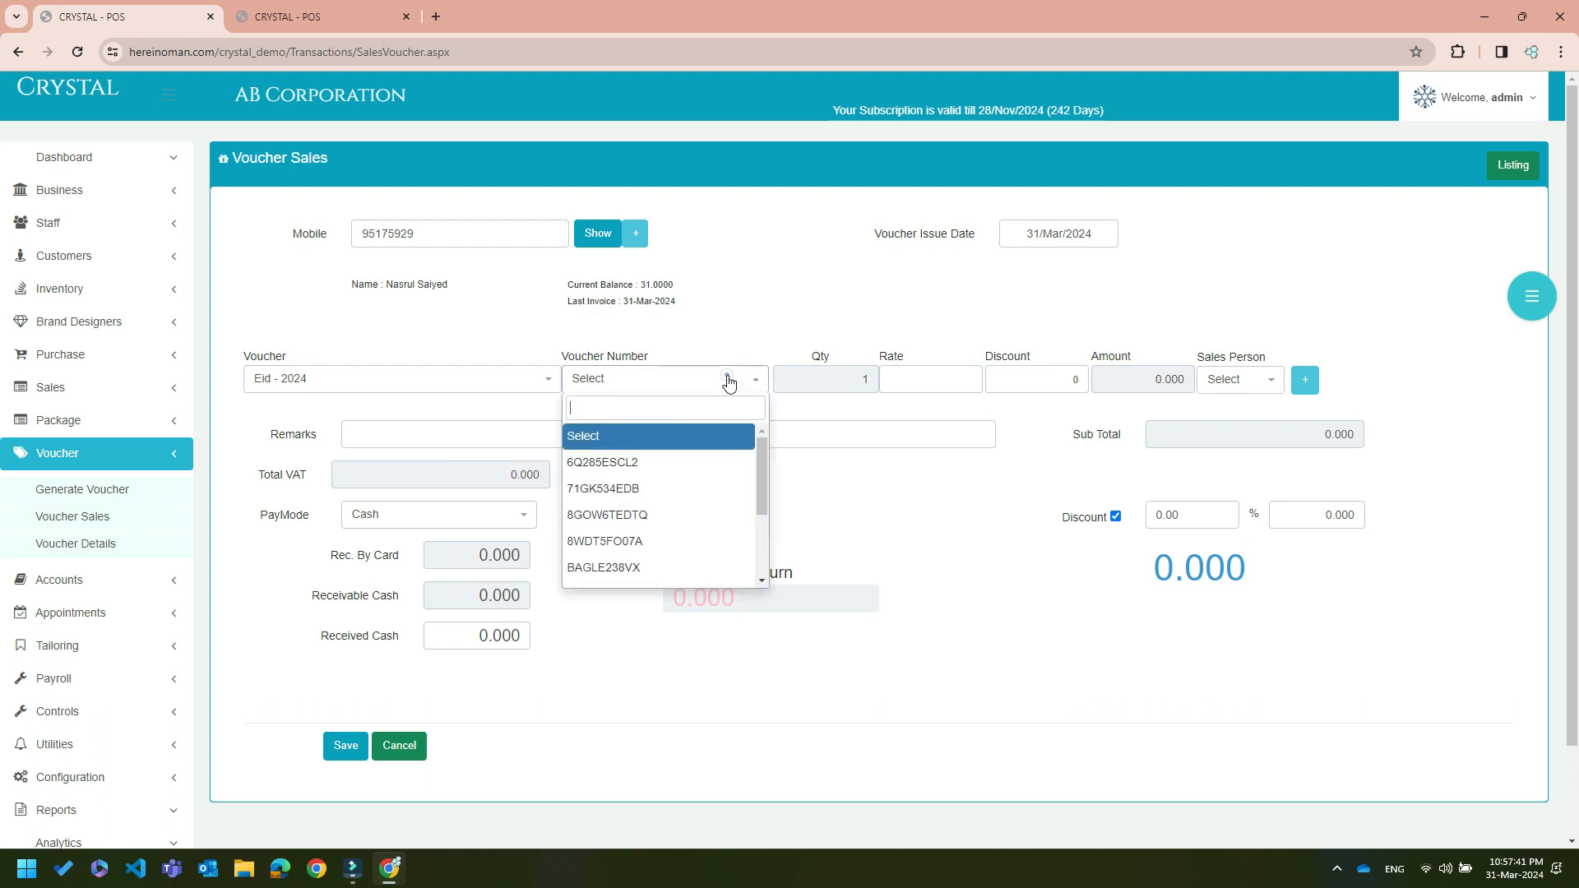
left_click(676, 461)
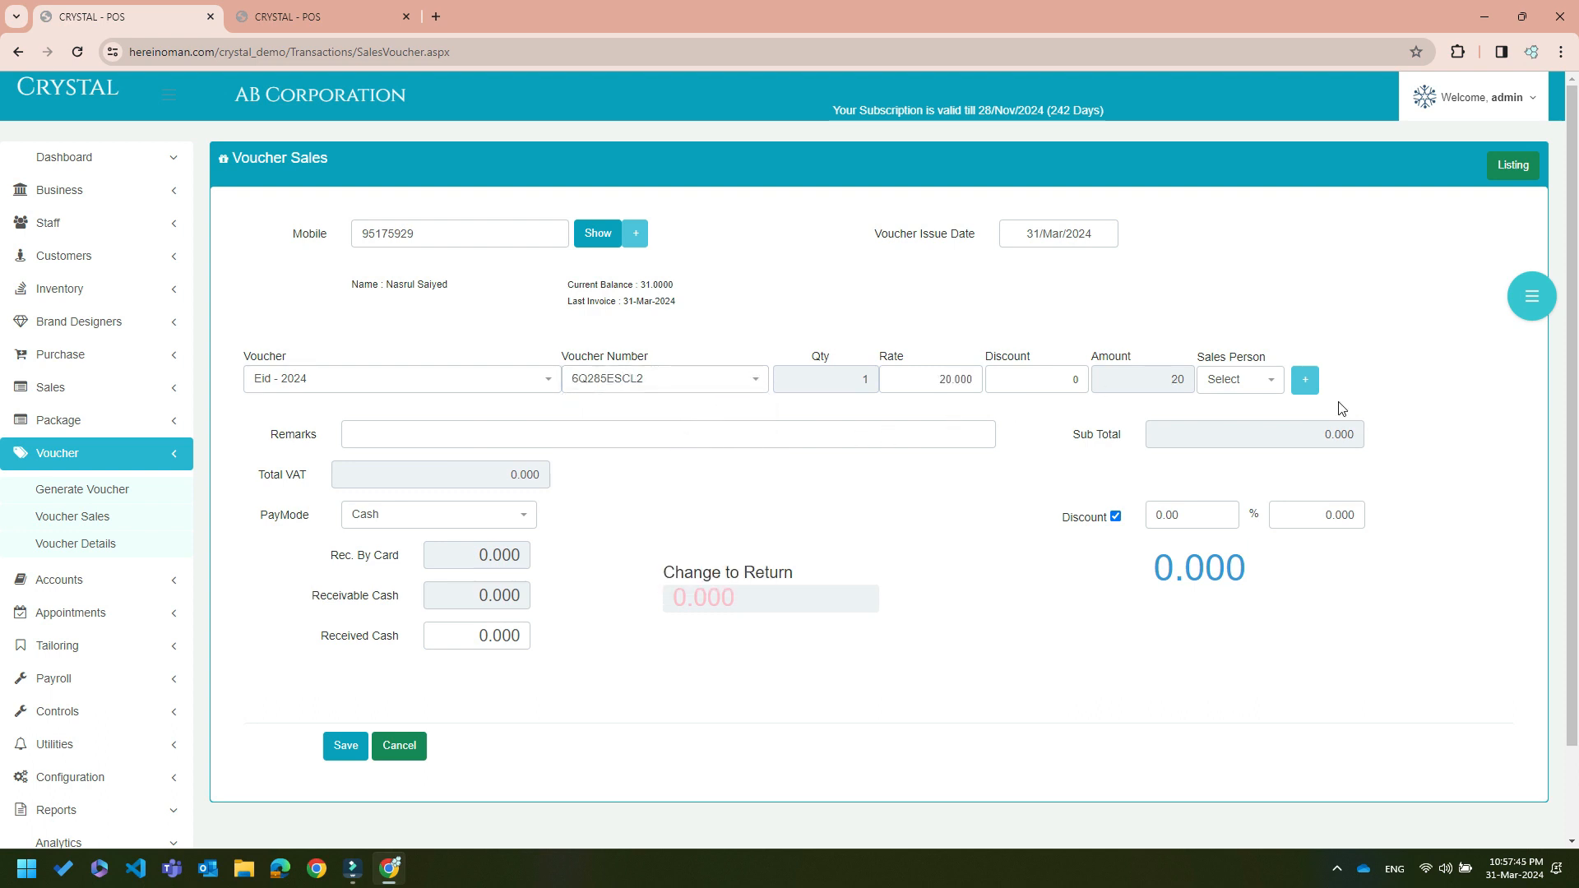
Assign a salesperson, add the voucher line, set payment to Card, and save the sale
left_click(1256, 382)
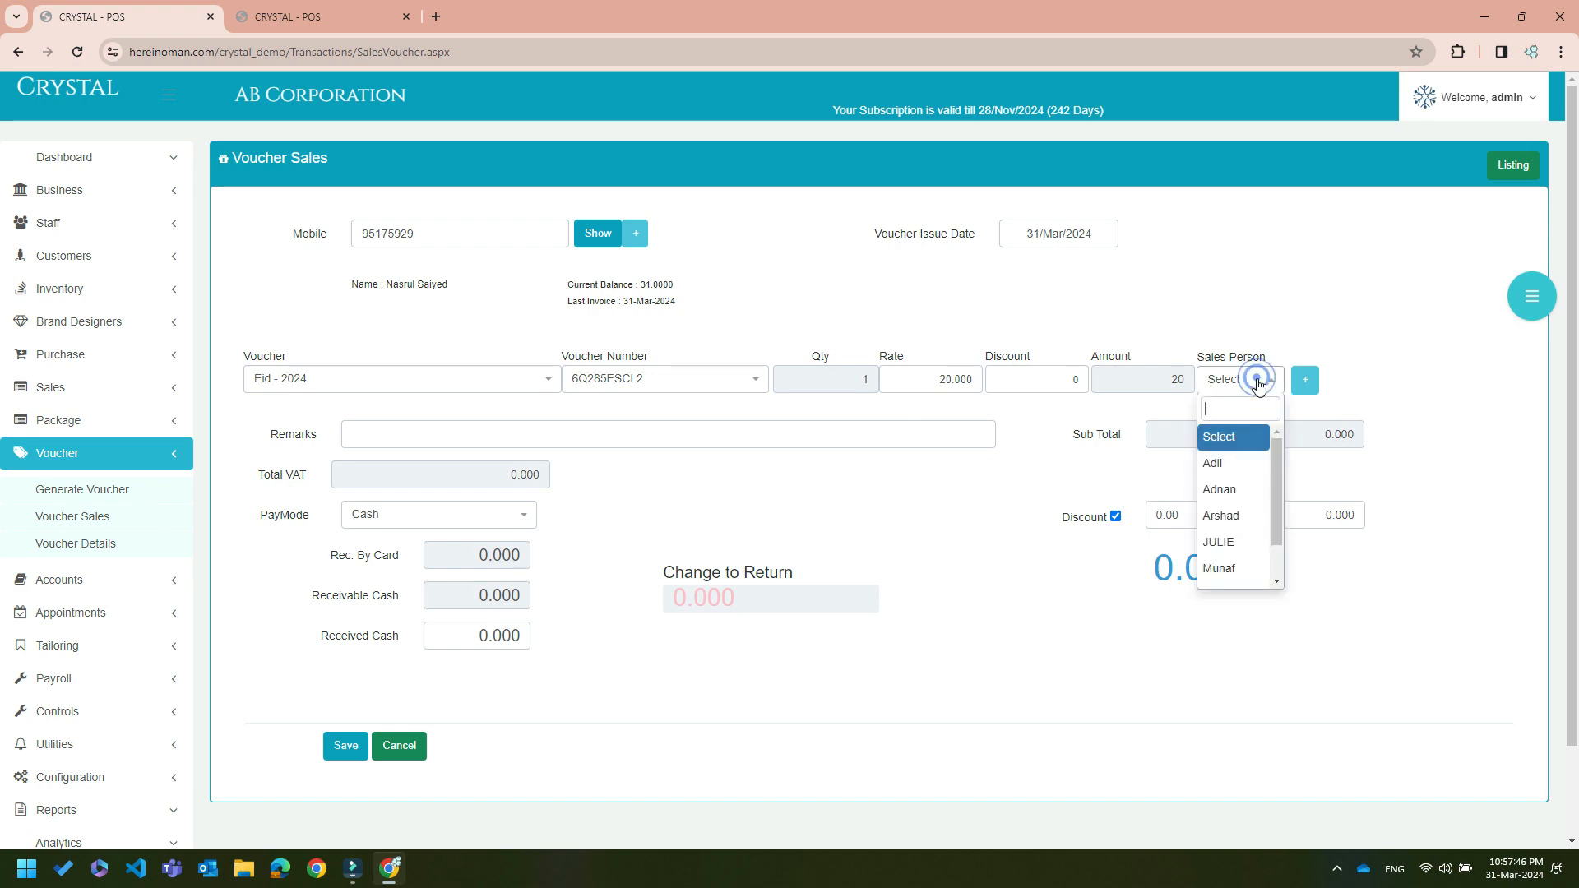
left_click(1231, 543)
left_click(1306, 385)
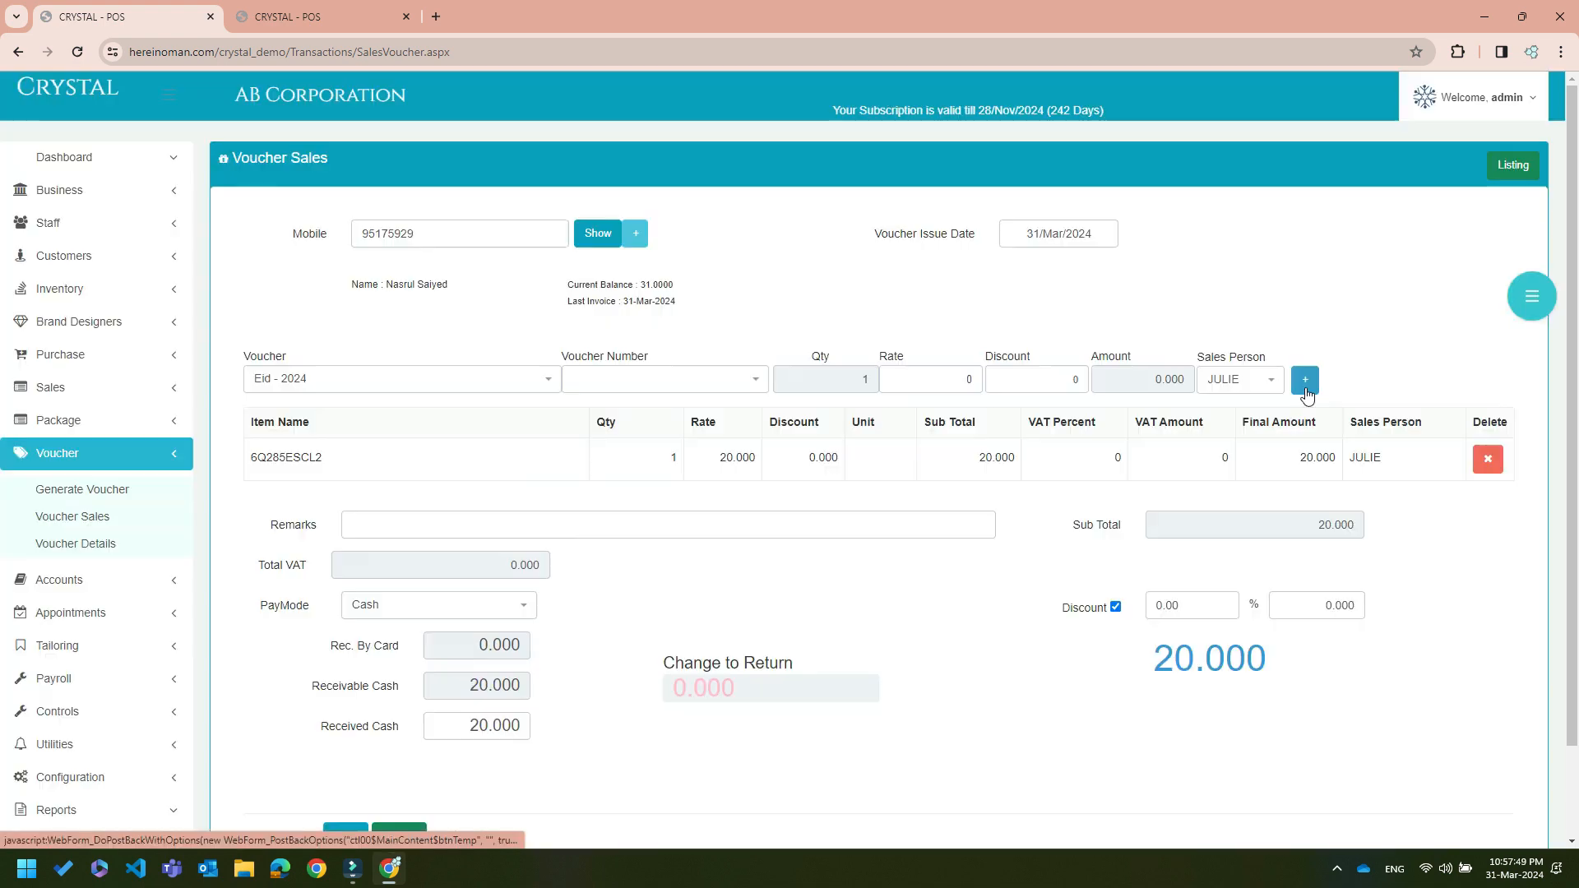
scroll(625, 583, "down", 1)
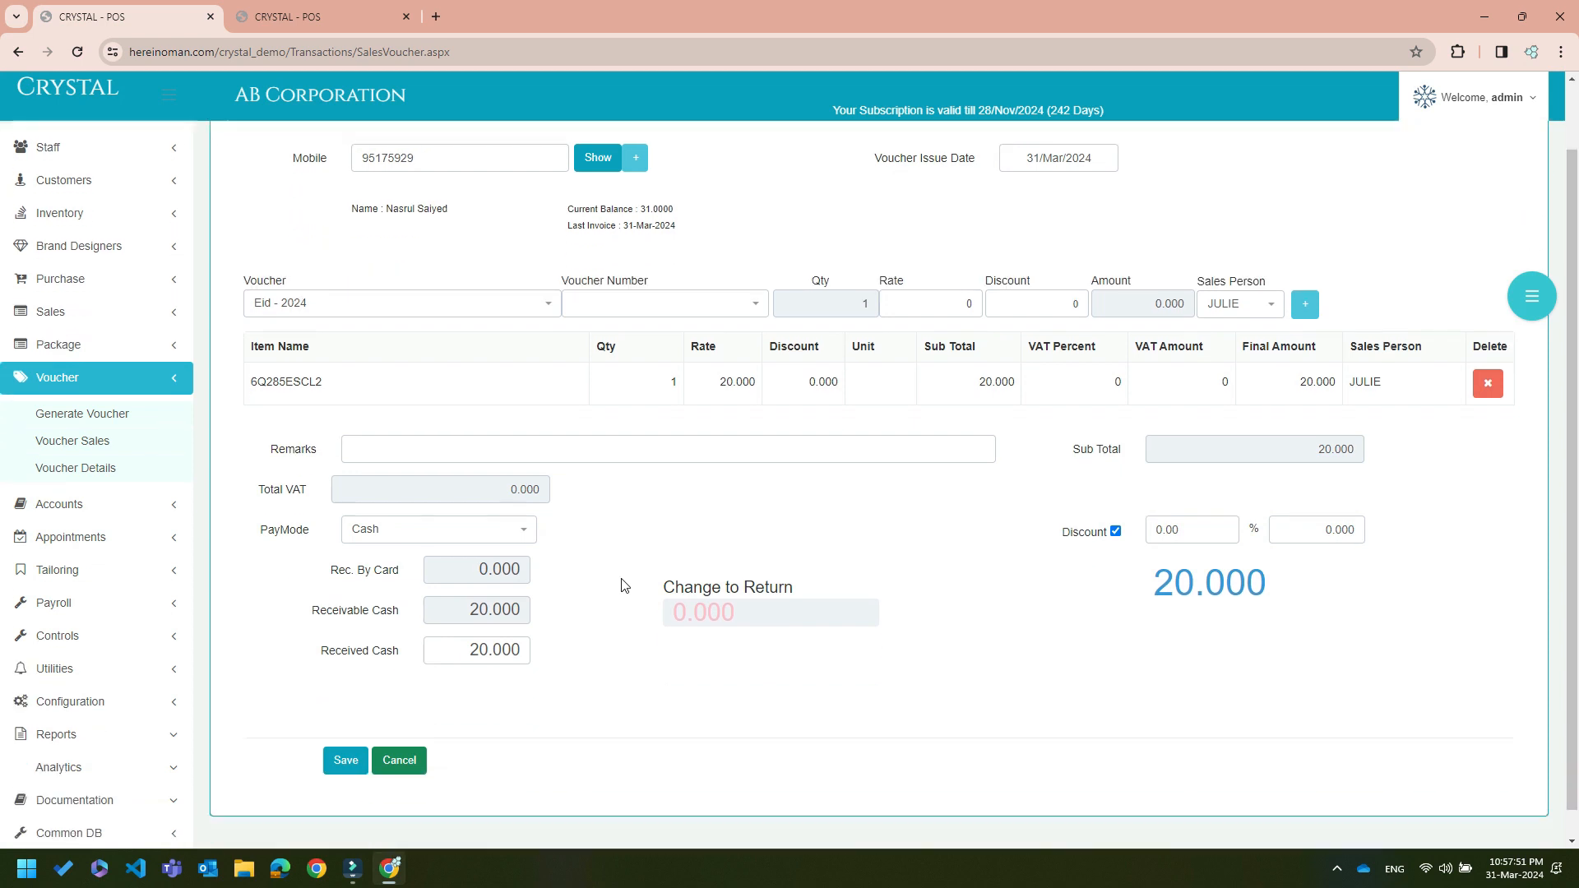
left_click(523, 500)
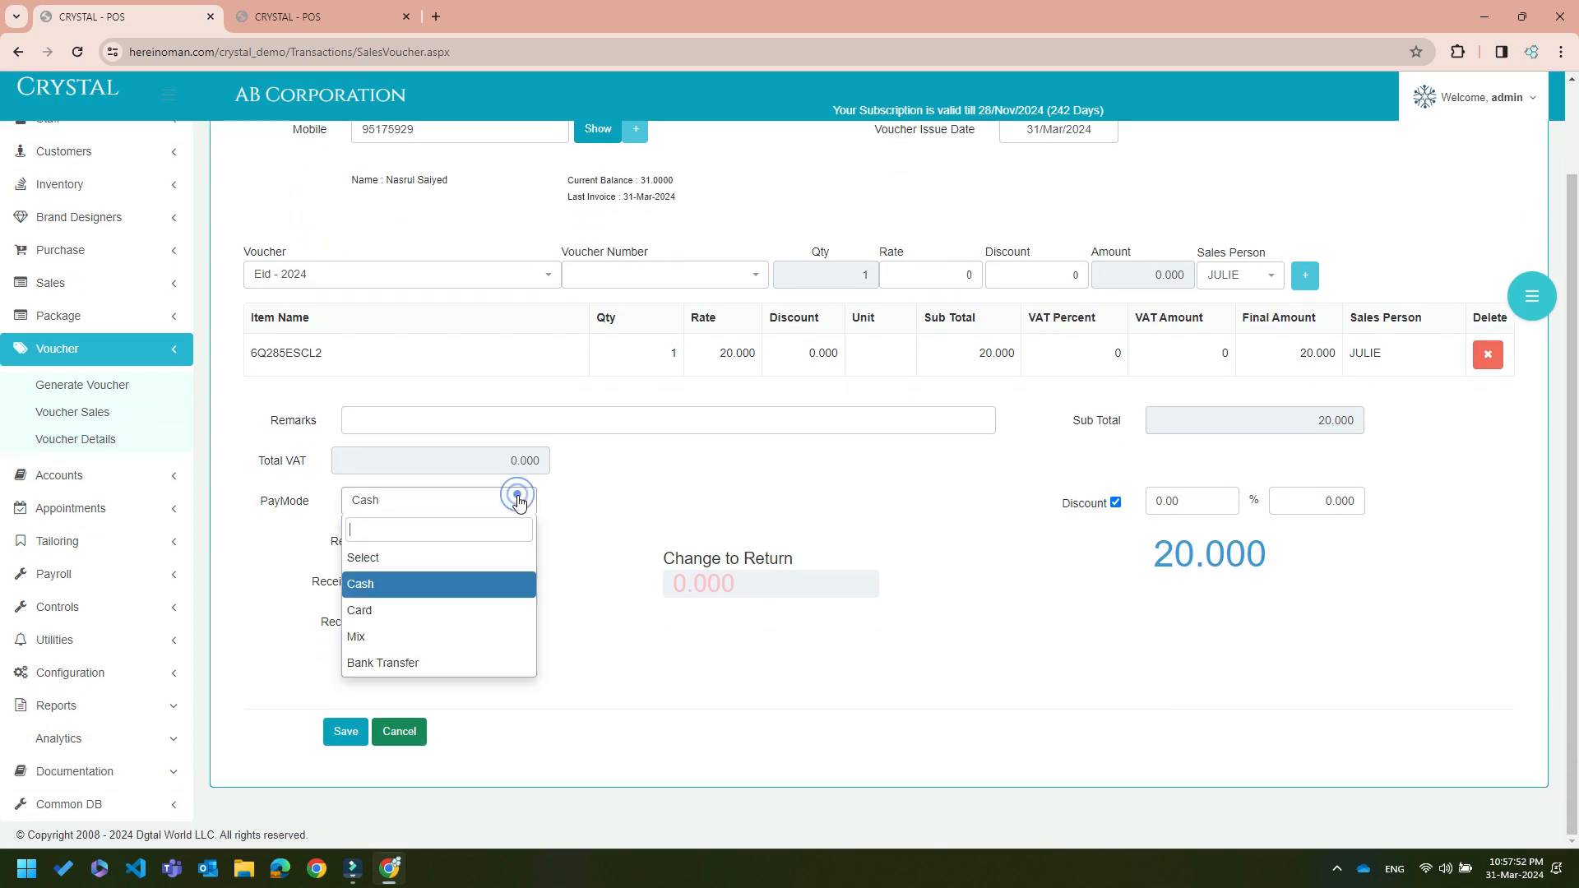
left_click(477, 611)
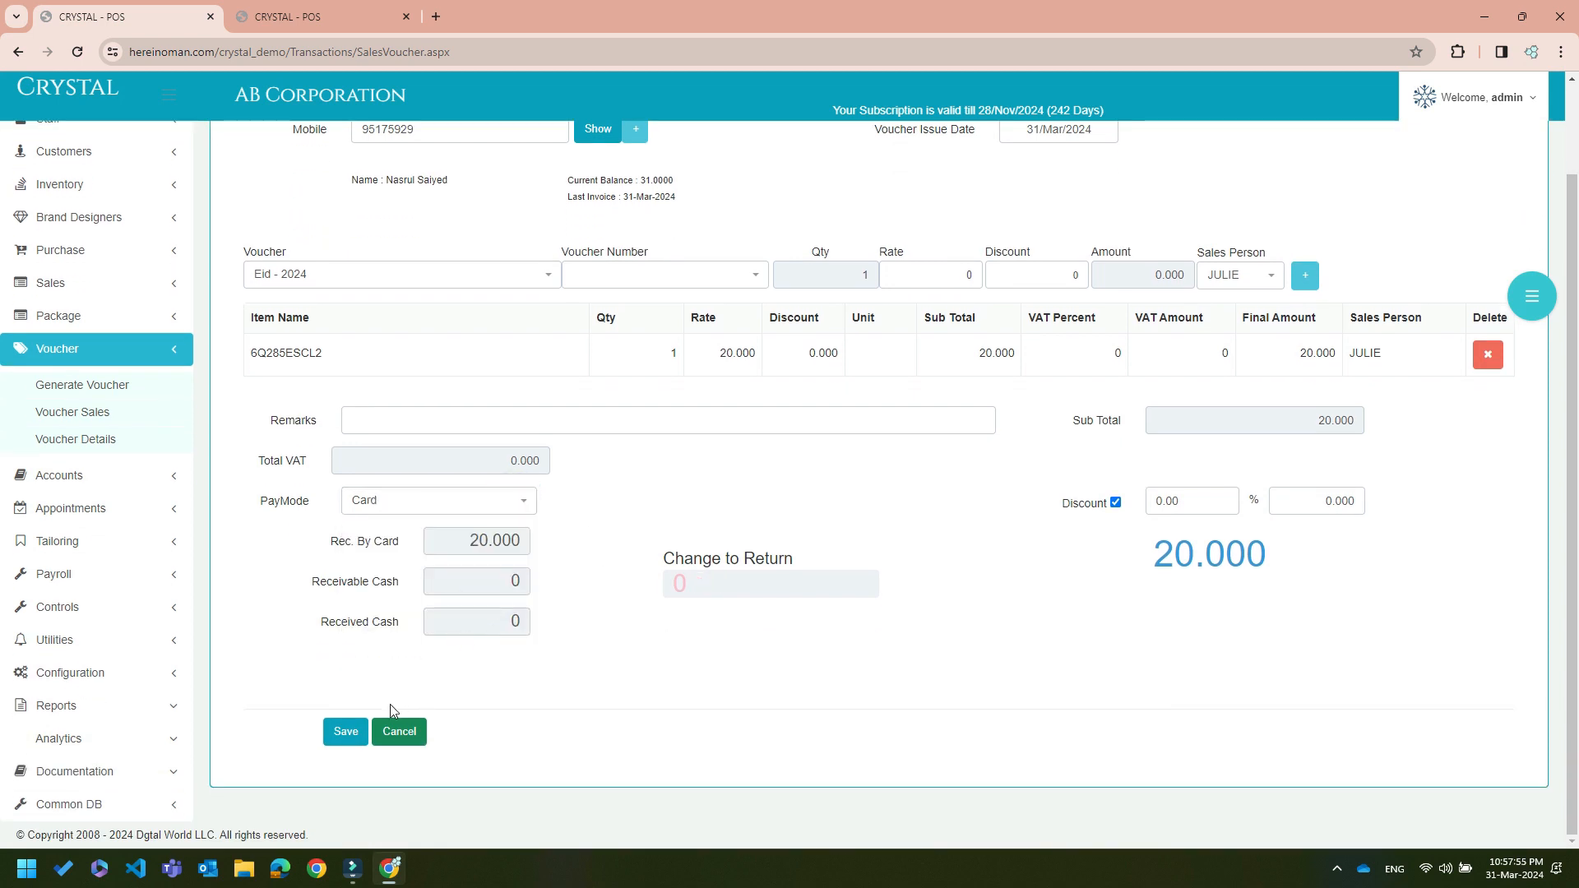
left_click(346, 732)
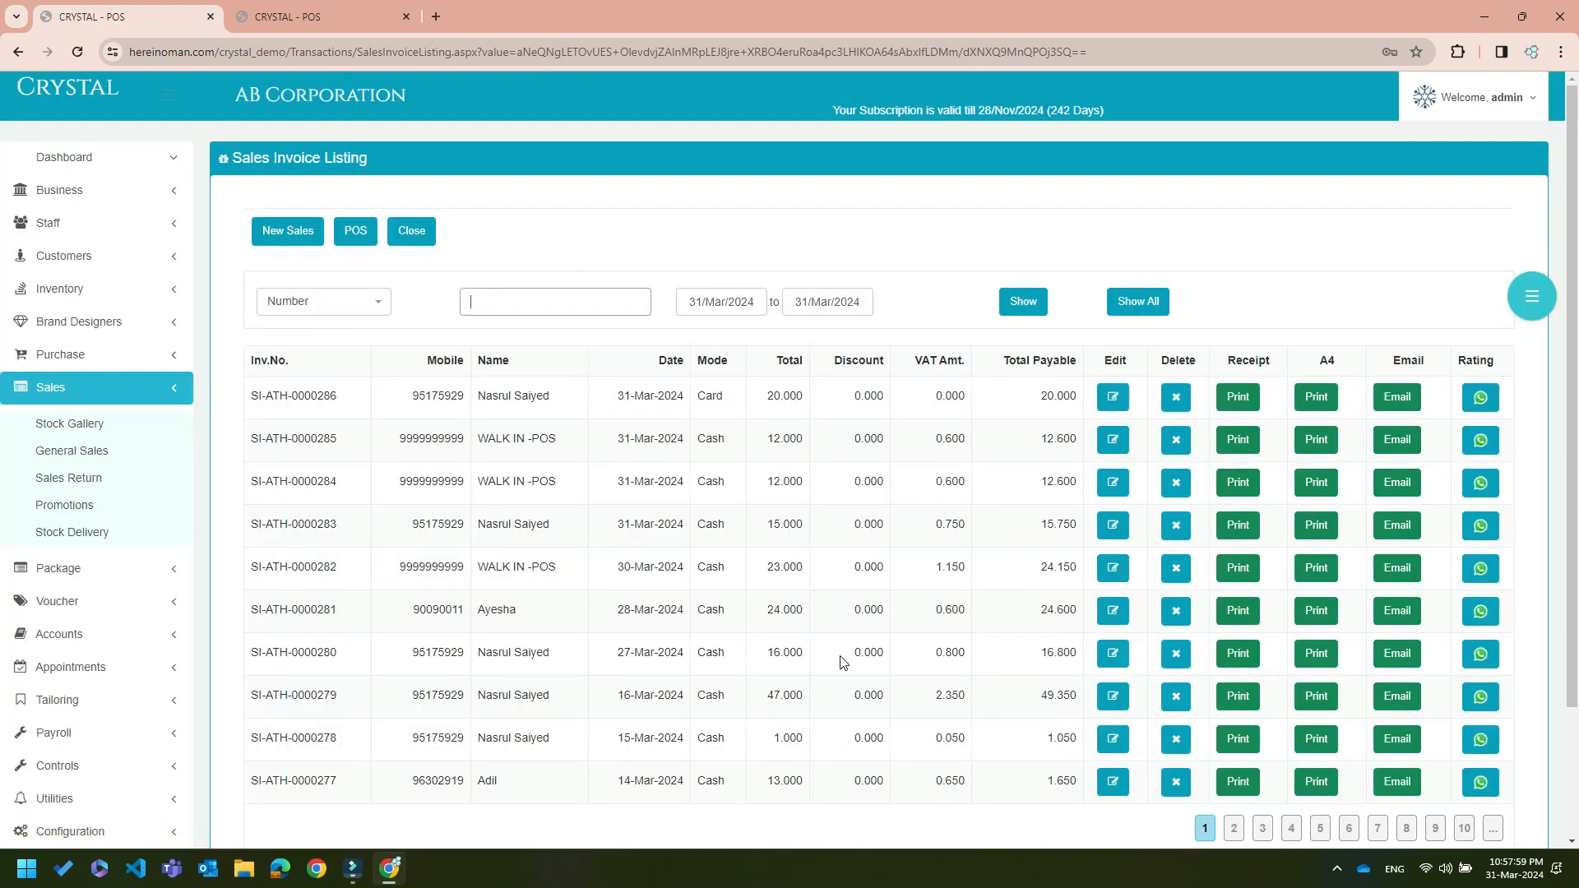
Preview the receipt for the newest voucher sale invoice, then close the preview
left_click(1238, 401)
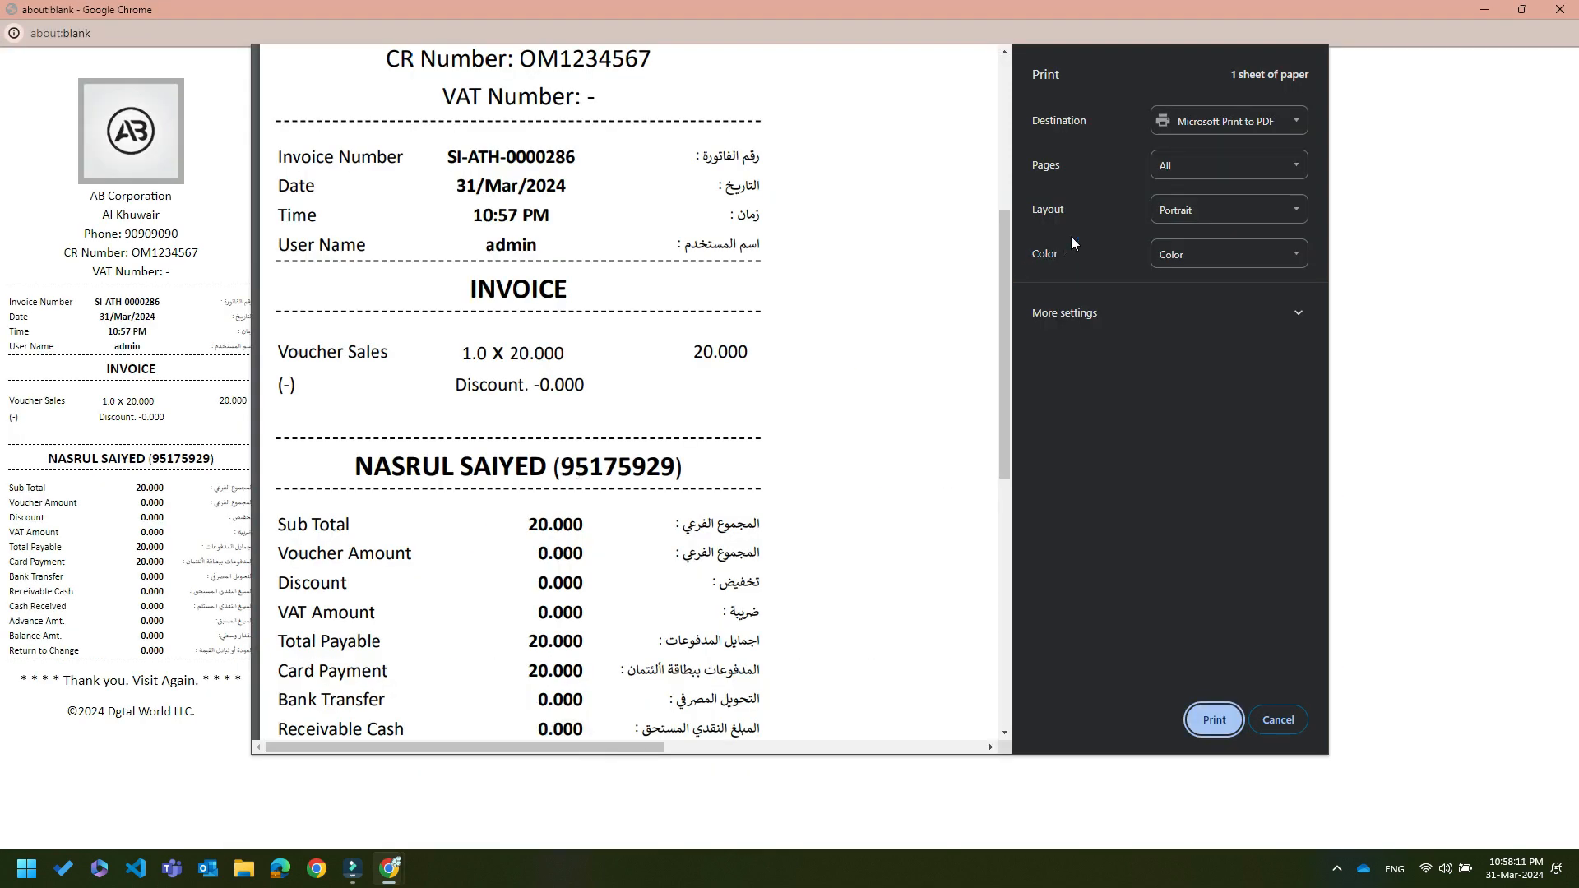
left_click_drag(1005, 273, 999, 122)
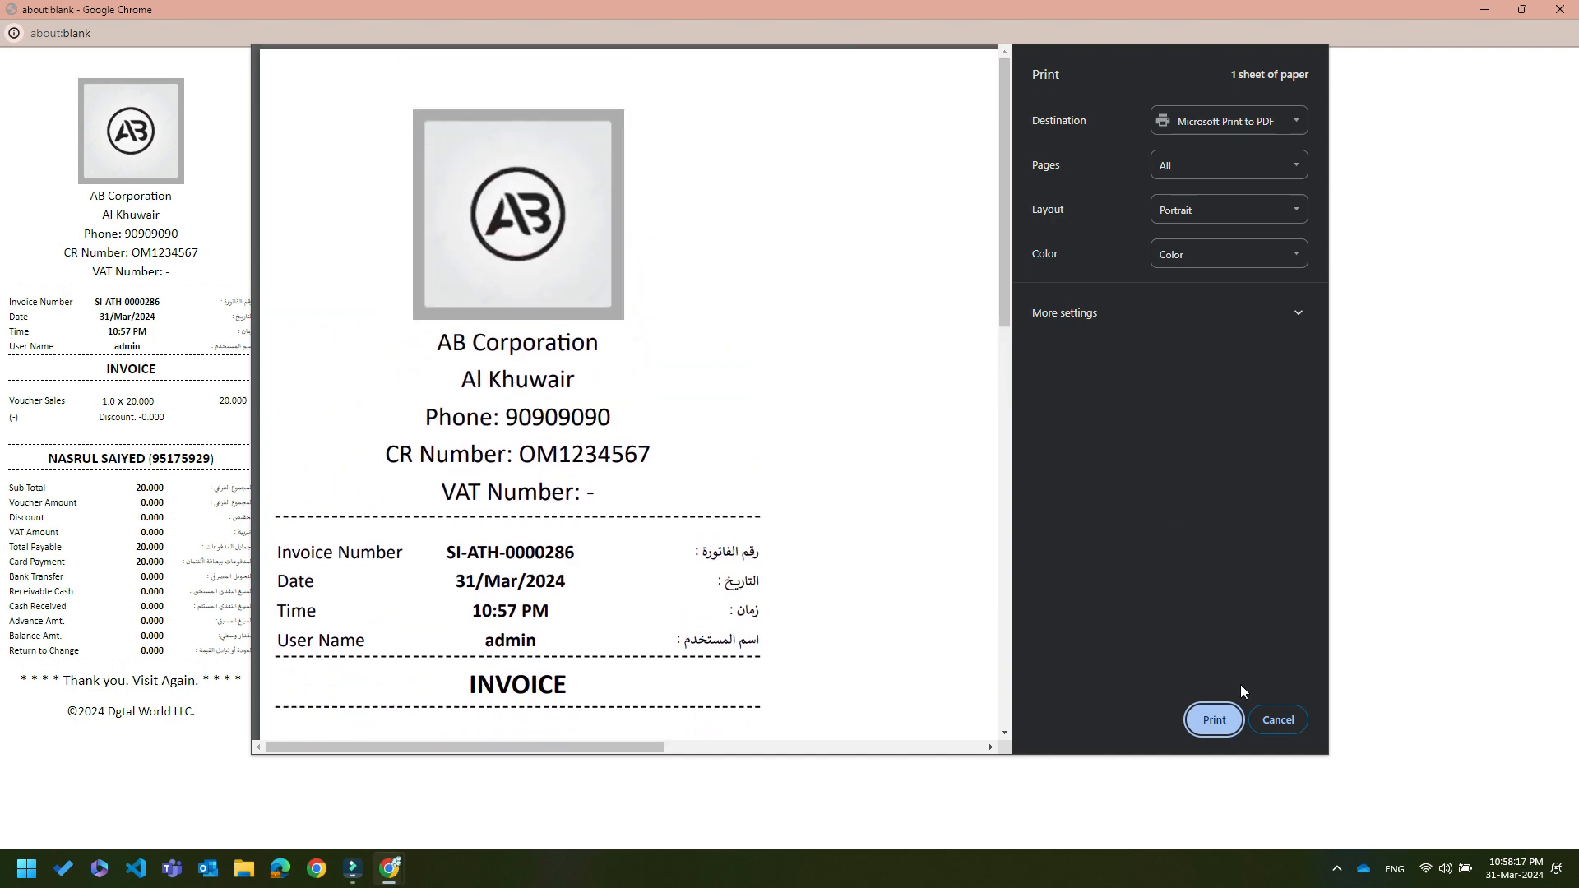
left_click(1275, 721)
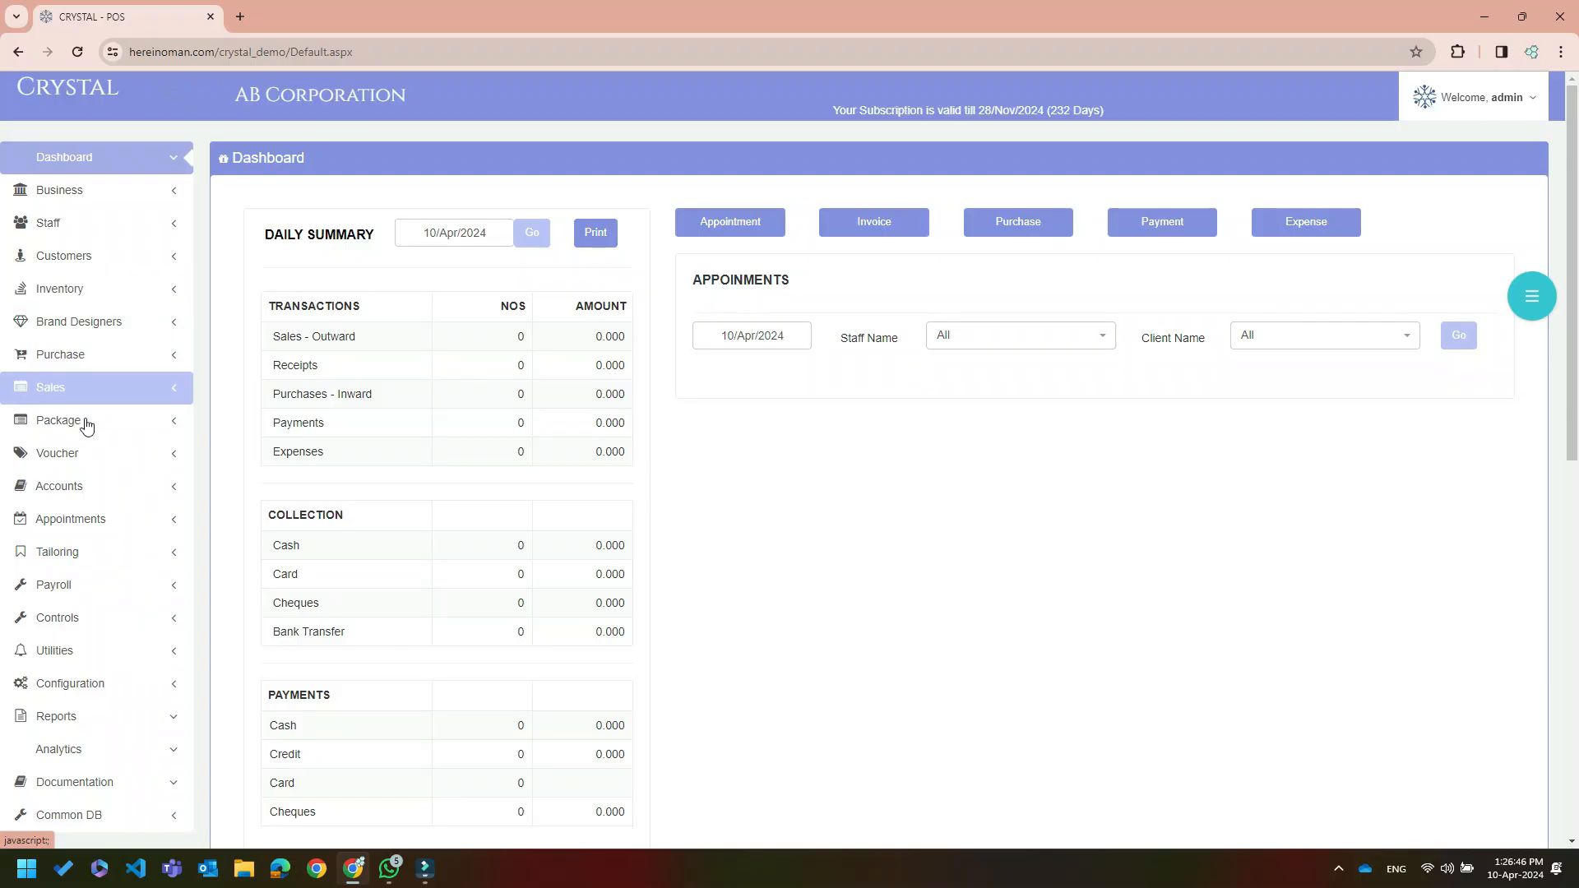
Create and save an Open (no expiry) voucher Voucher-10 worth 10.000, then highlight its list row
left_click(84, 452)
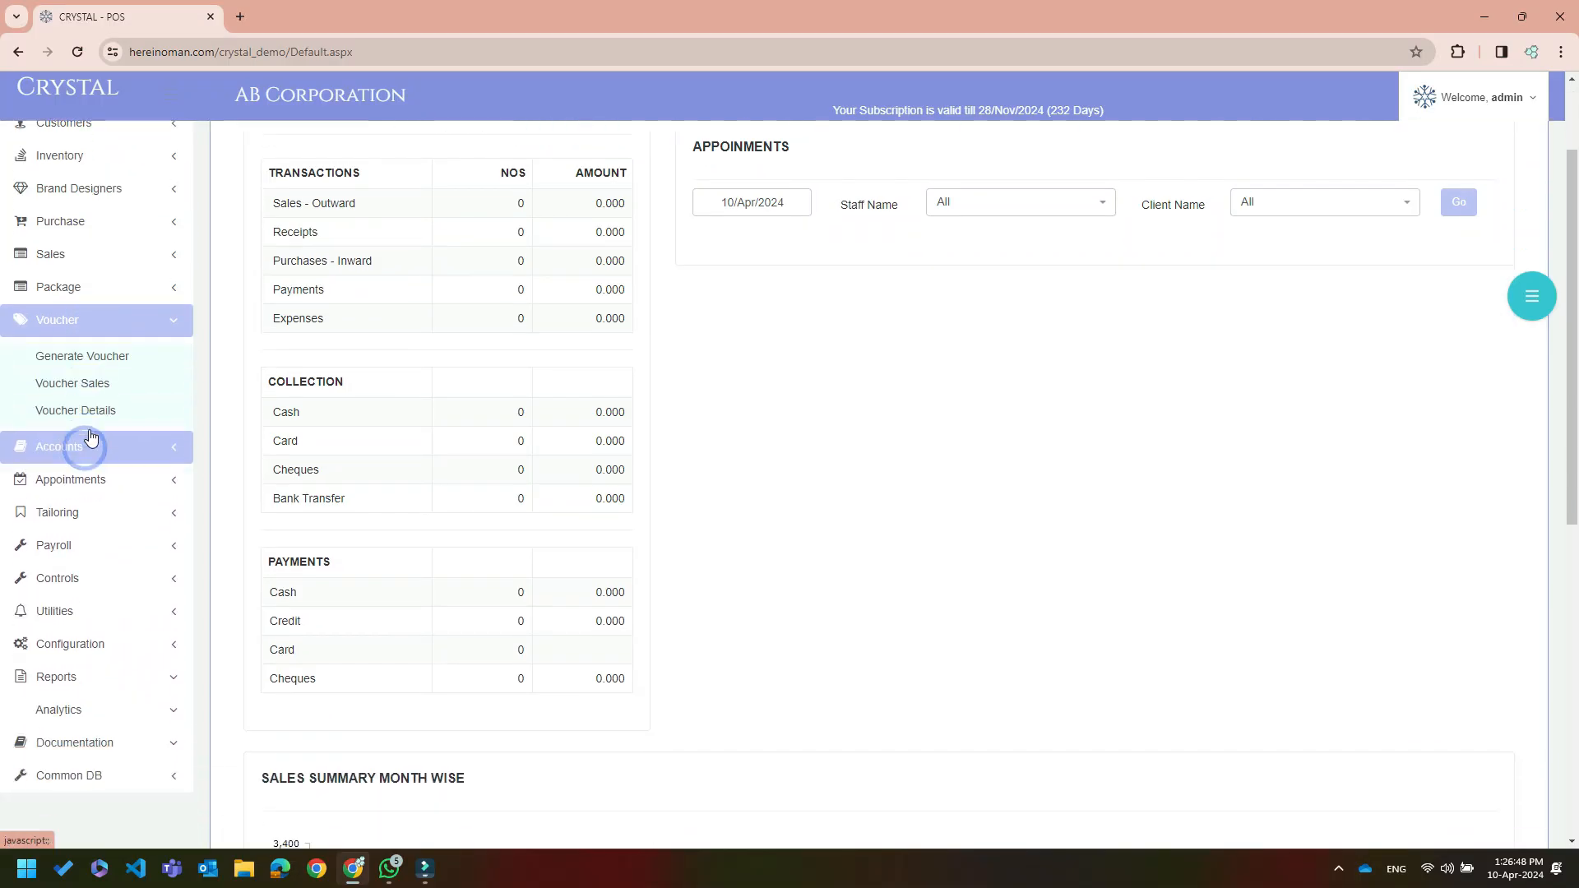
left_click(107, 303)
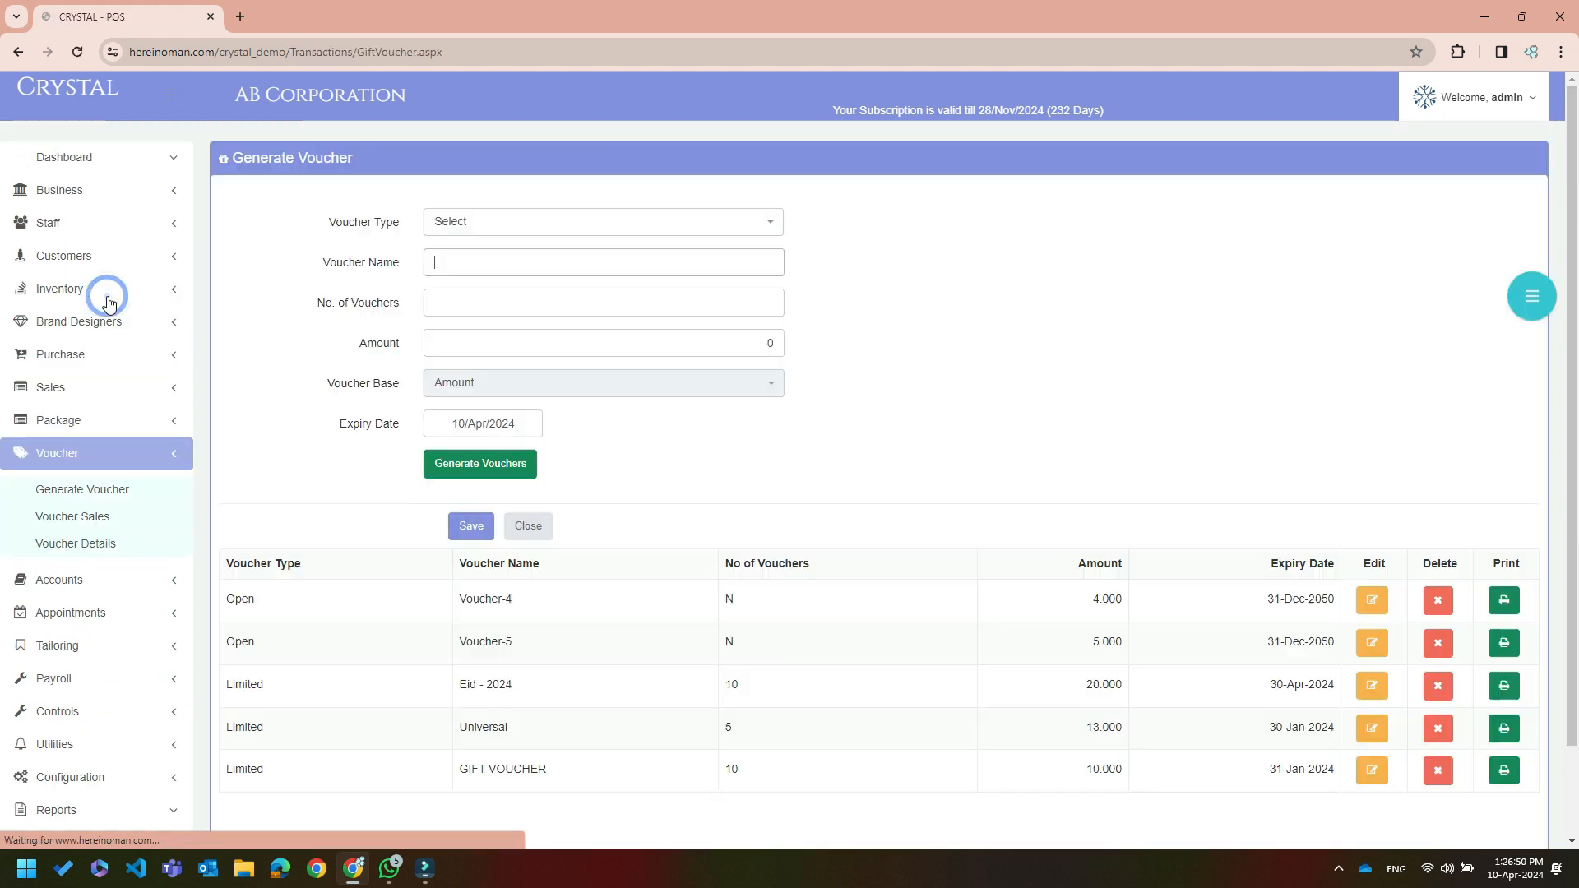
left_click(487, 220)
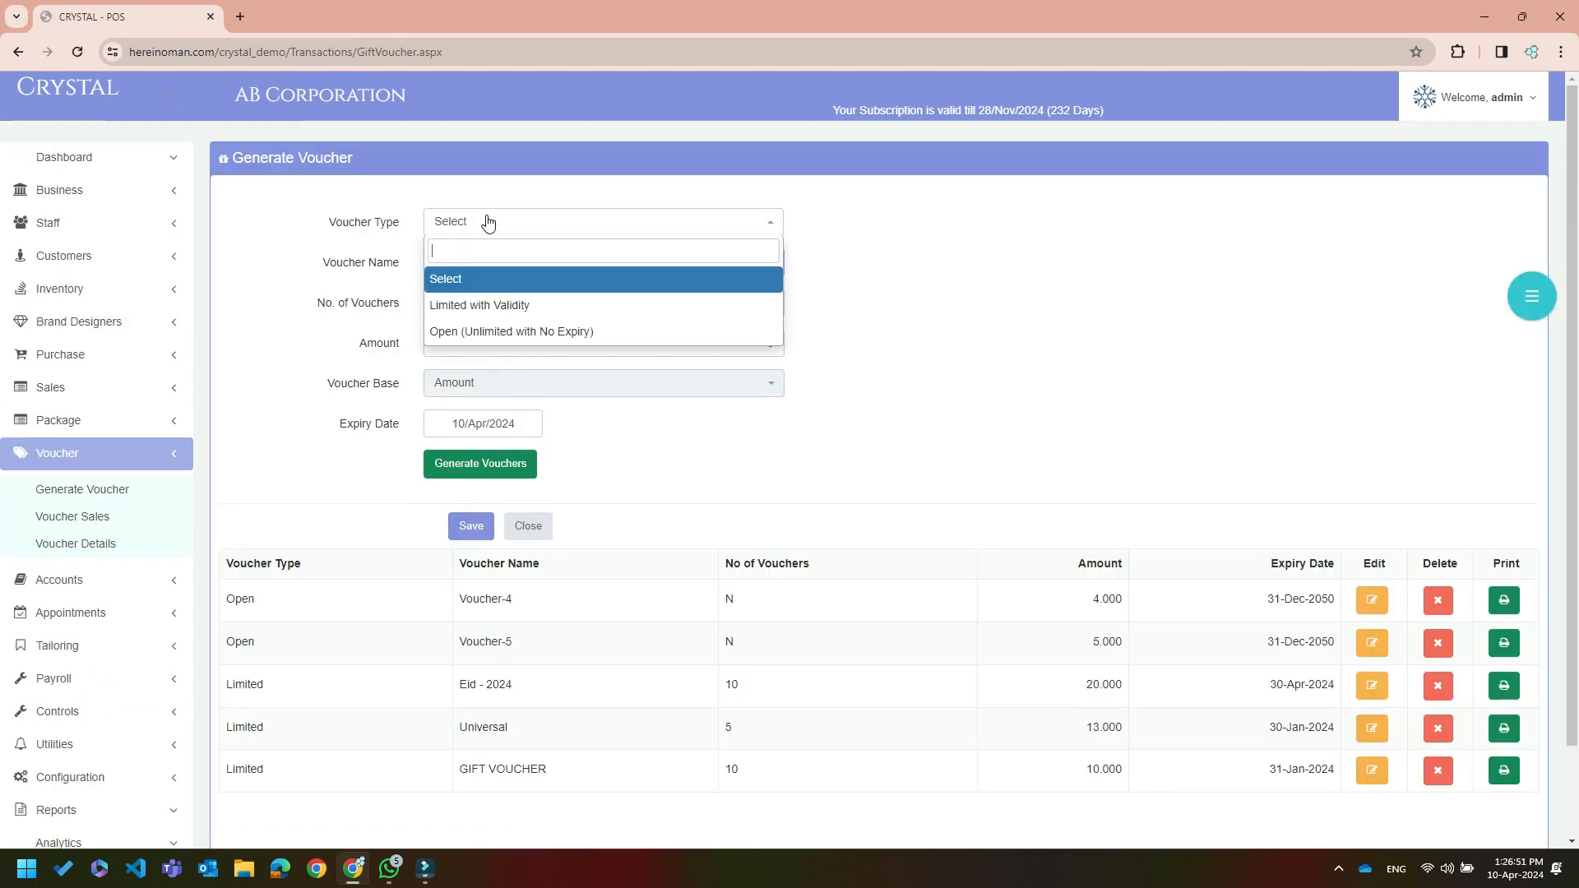
left_click(476, 331)
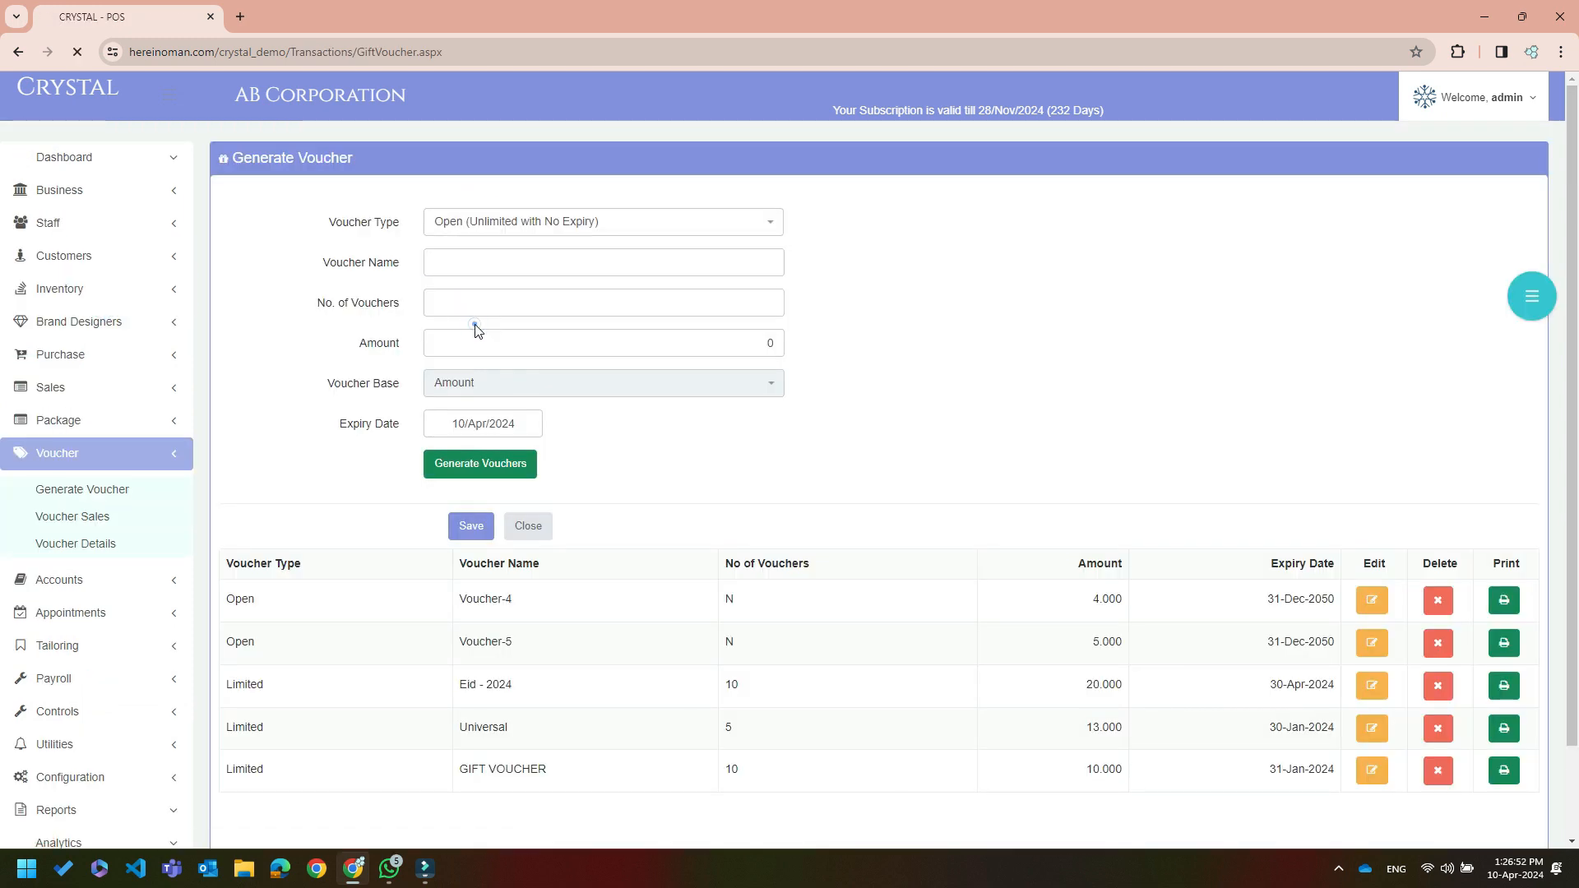
left_click(616, 346)
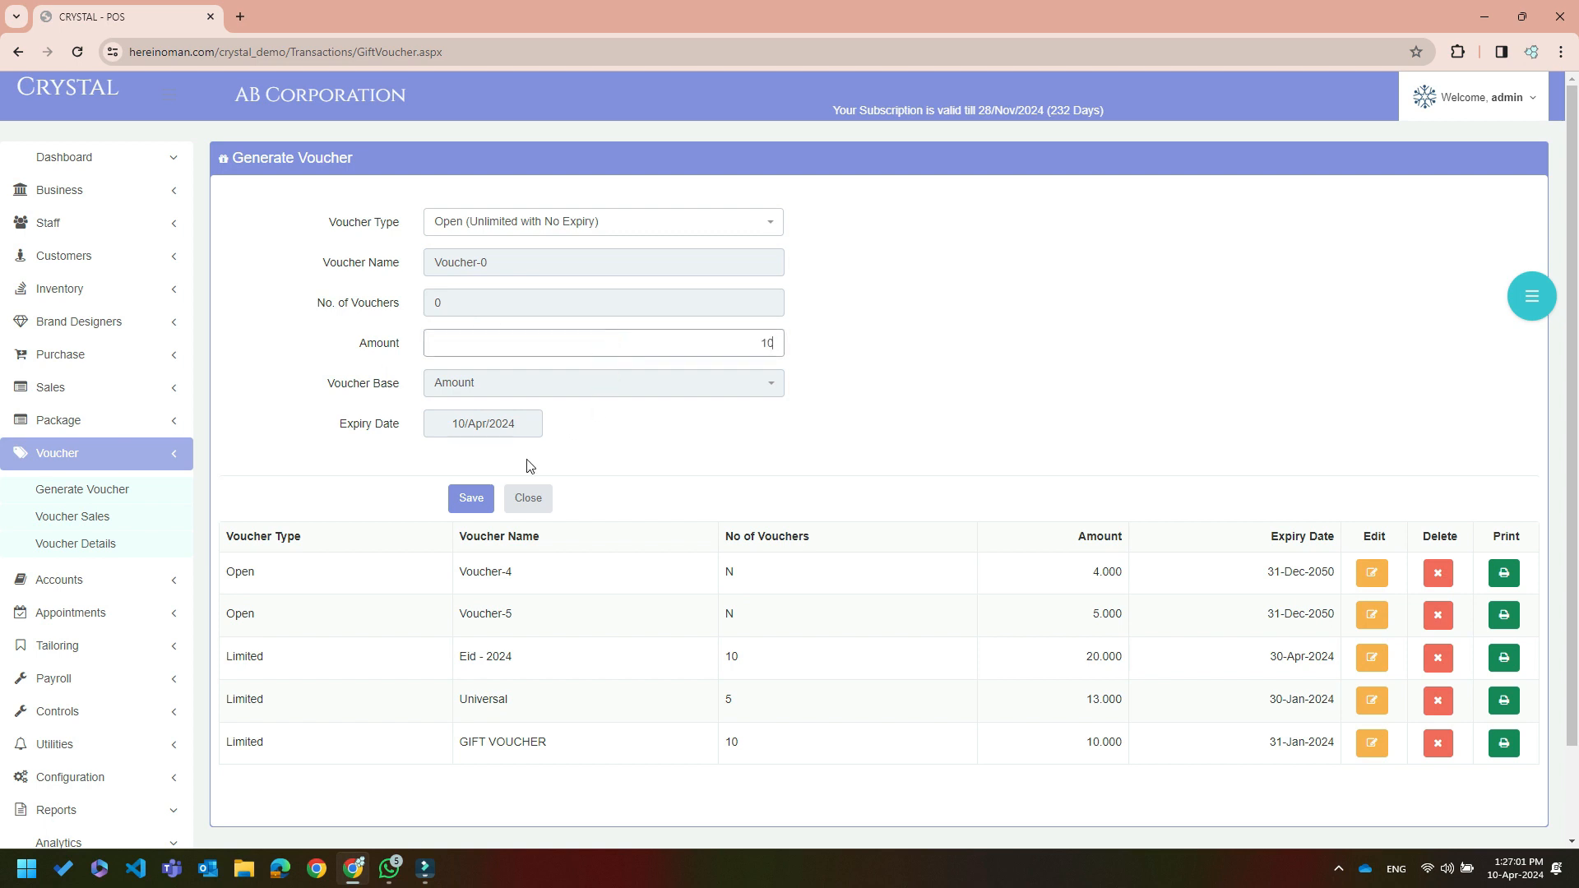
left_click(484, 503)
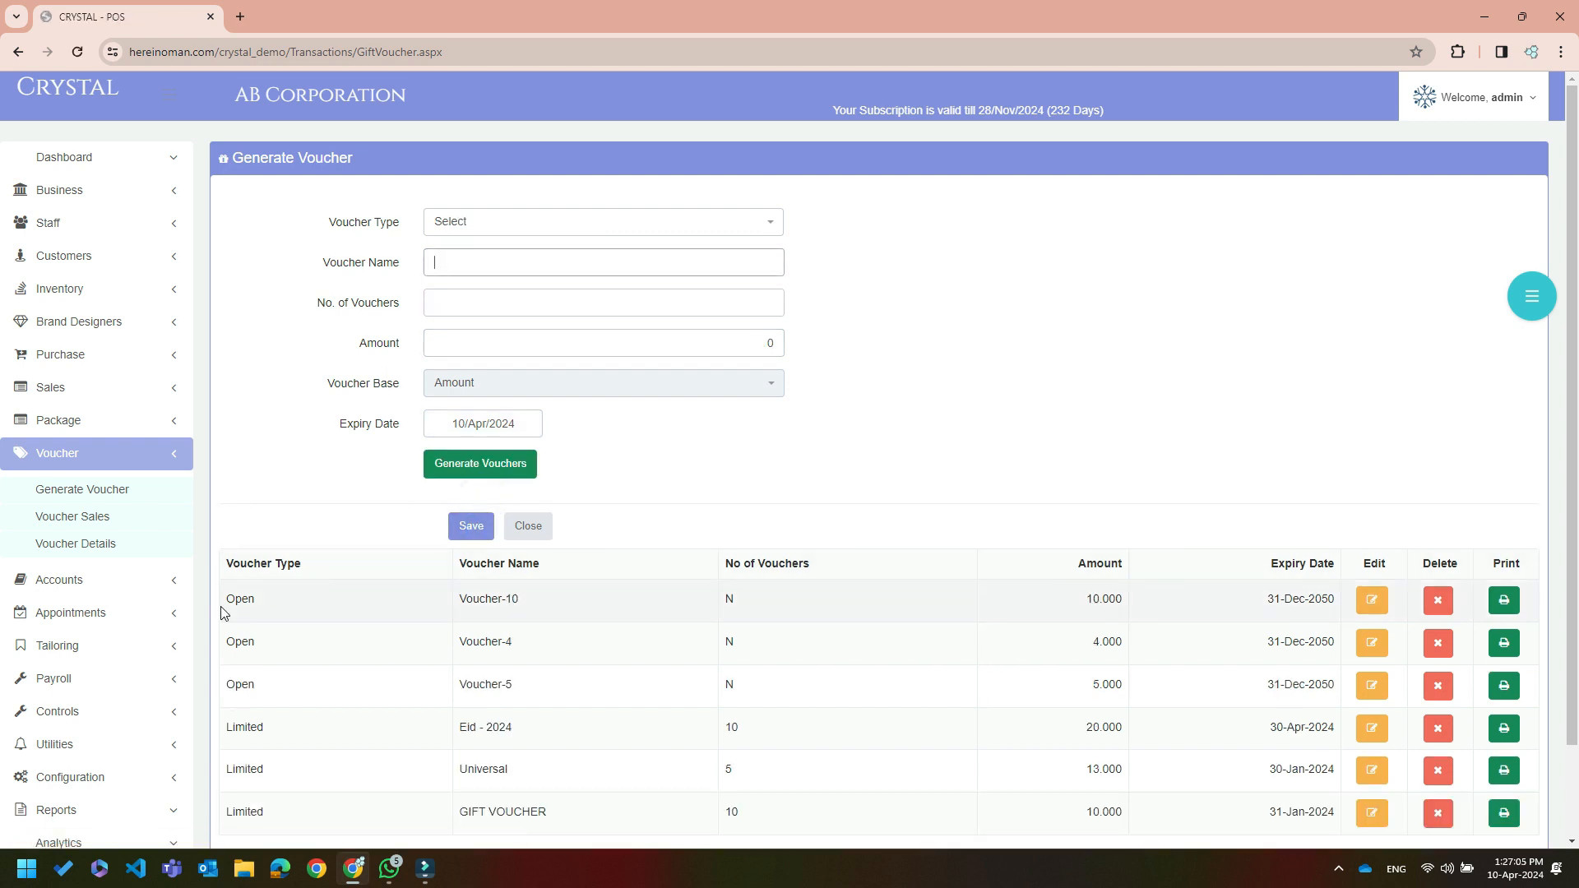
left_click_drag(229, 599, 1315, 600)
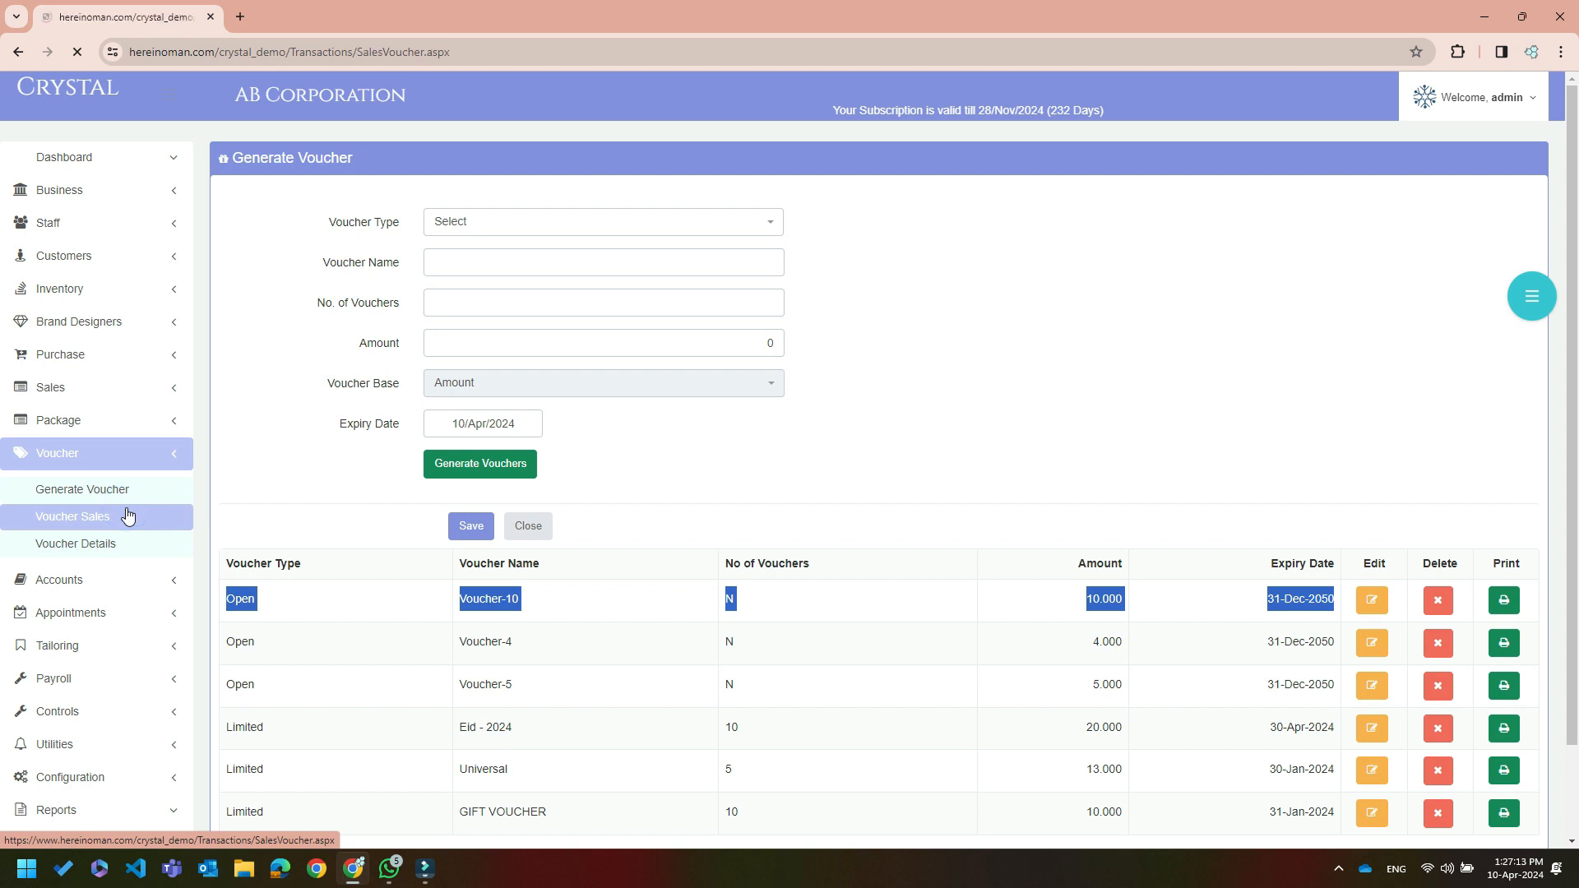
Look up the customer by mobile number and pick a Voucher-10 voucher number
left_click(473, 234)
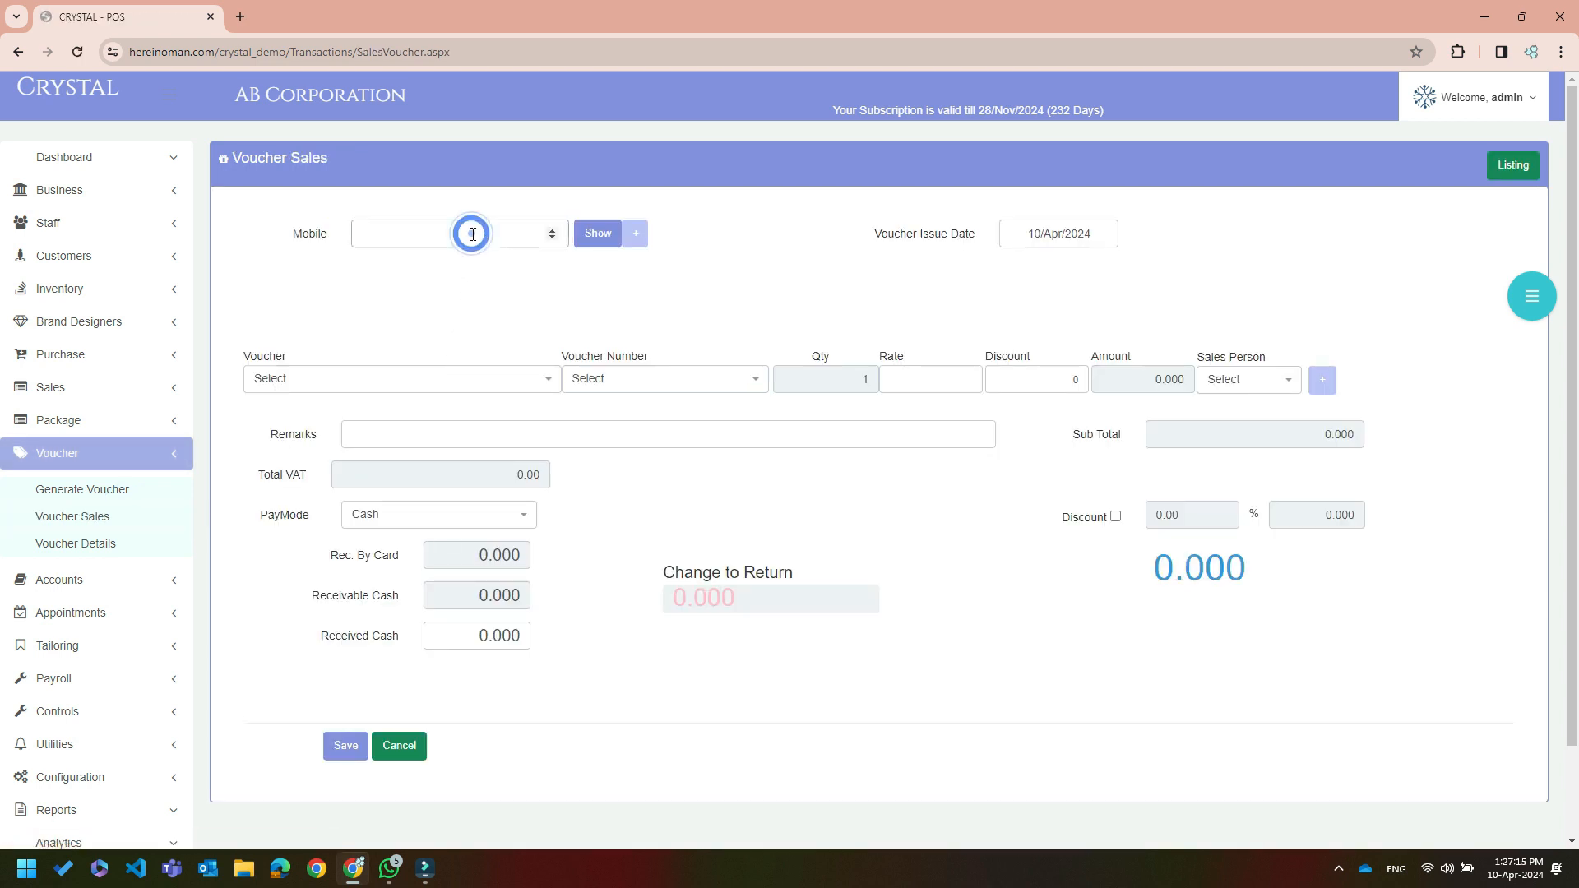
type("96302919")
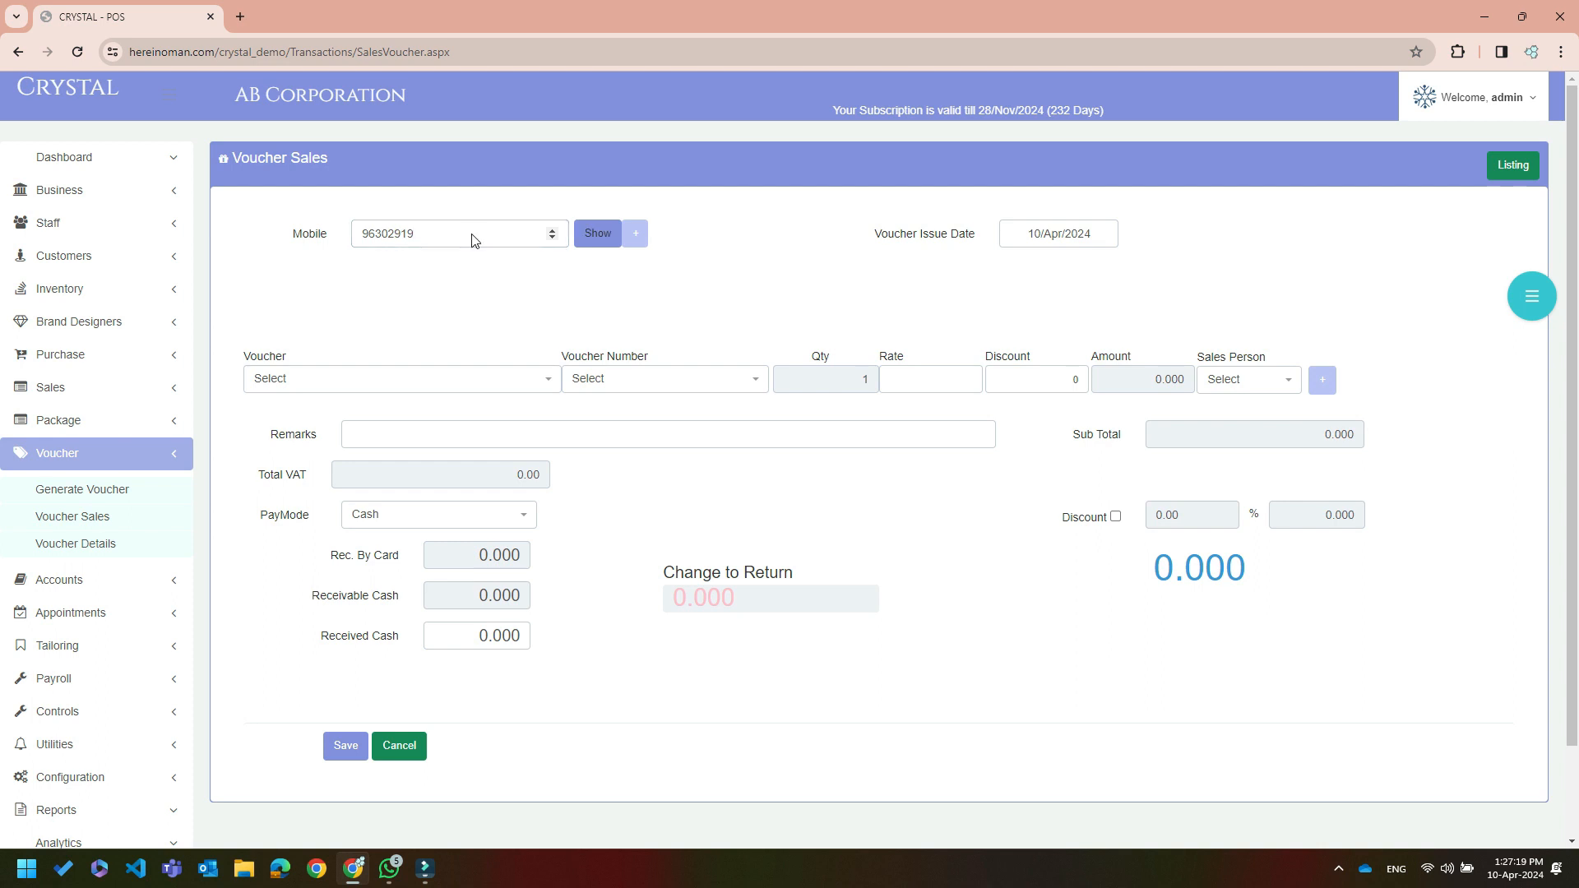
key("Return")
left_click(531, 380)
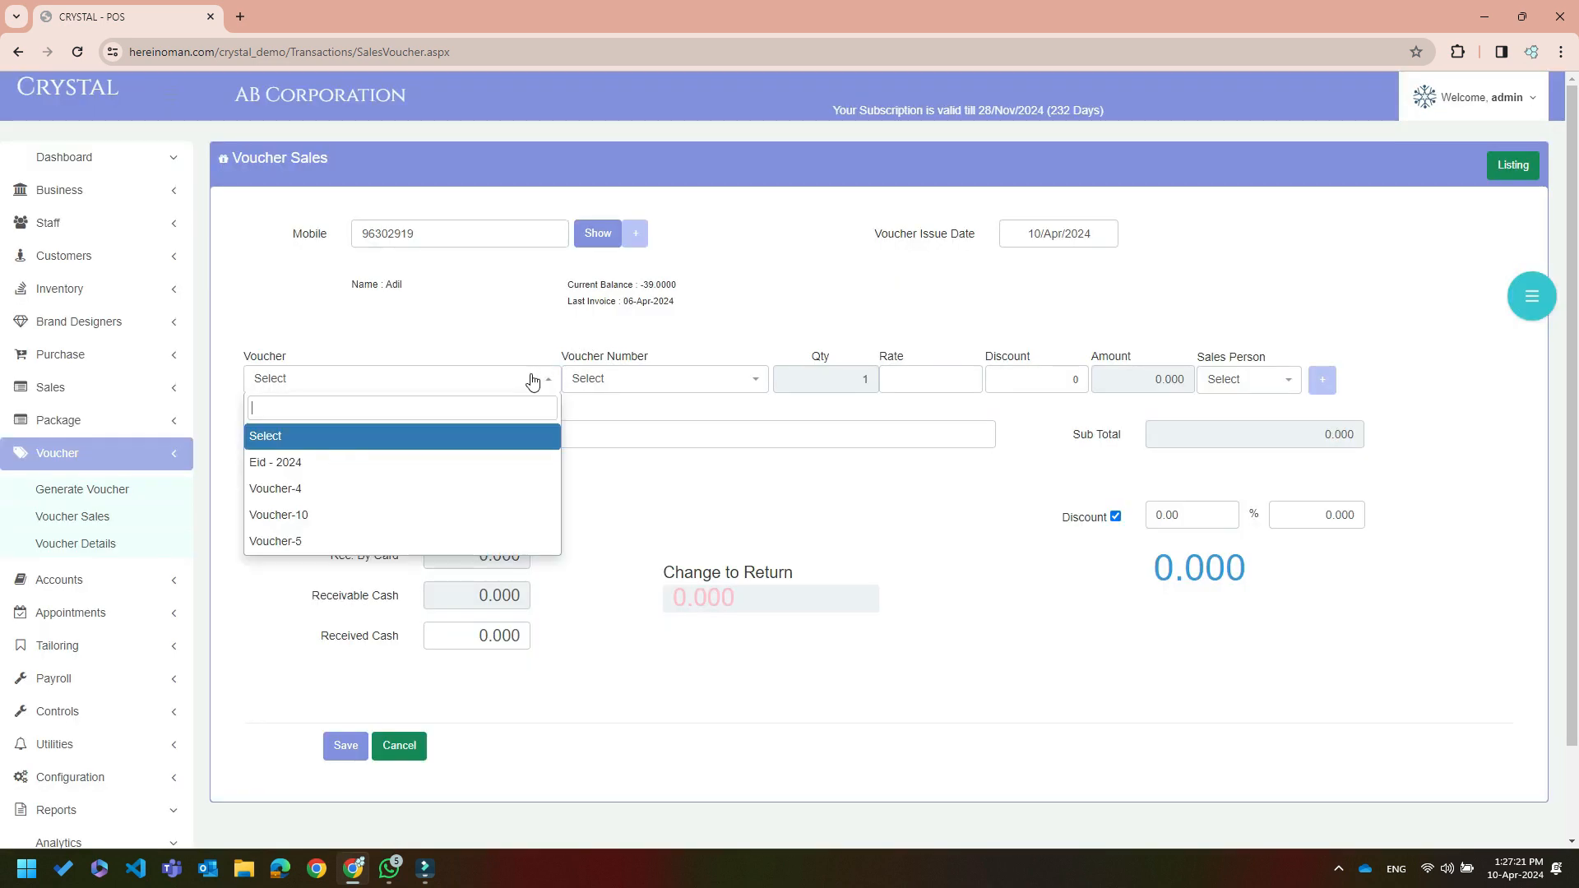
left_click(462, 515)
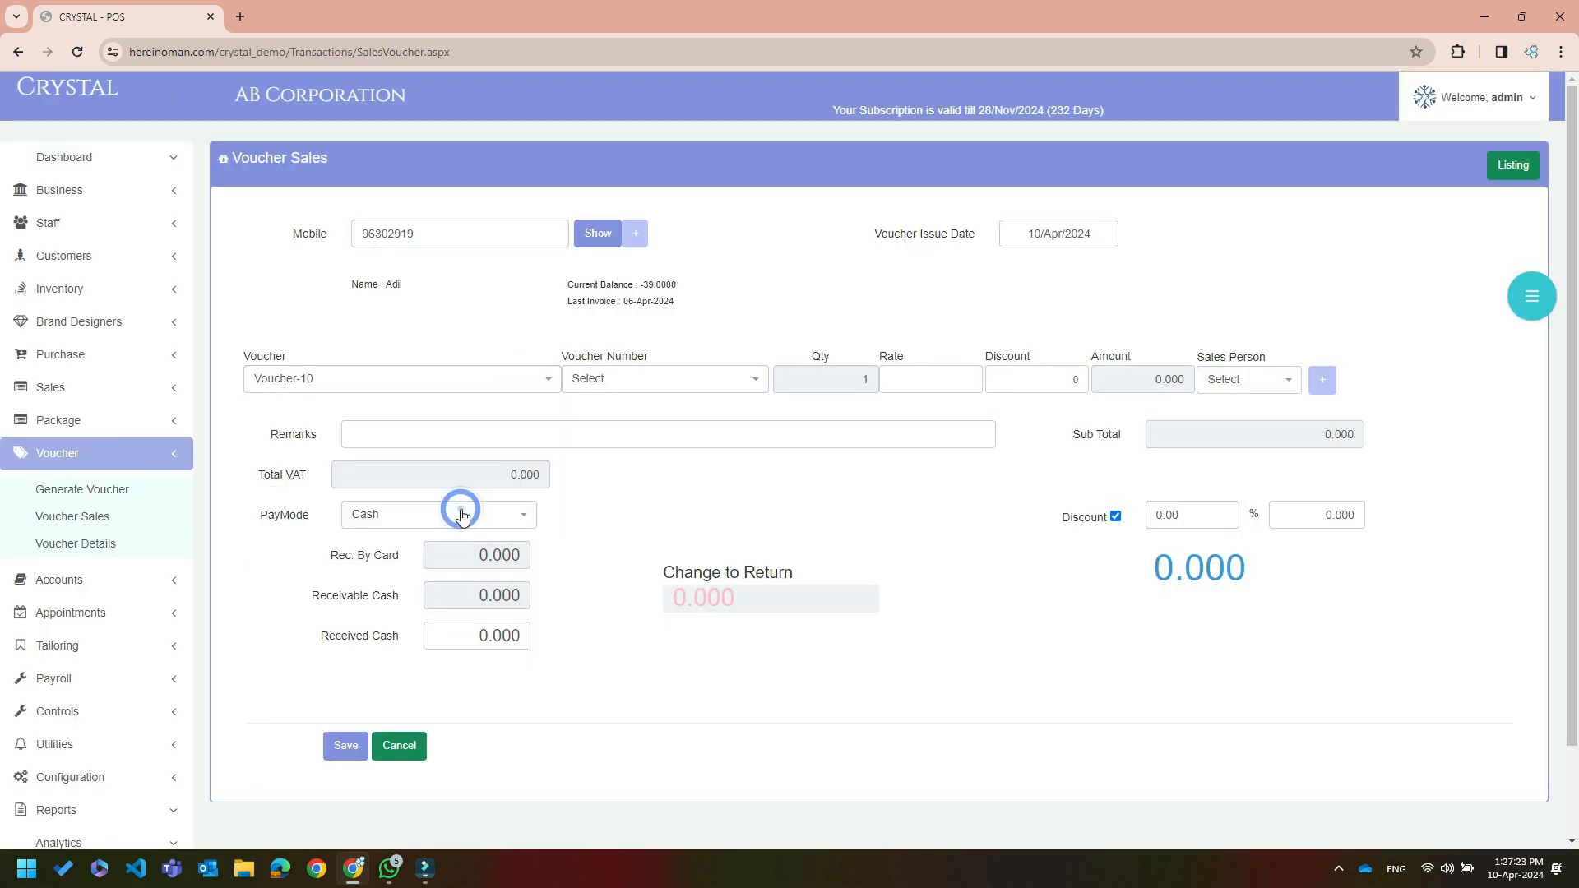
left_click(730, 380)
left_click(676, 458)
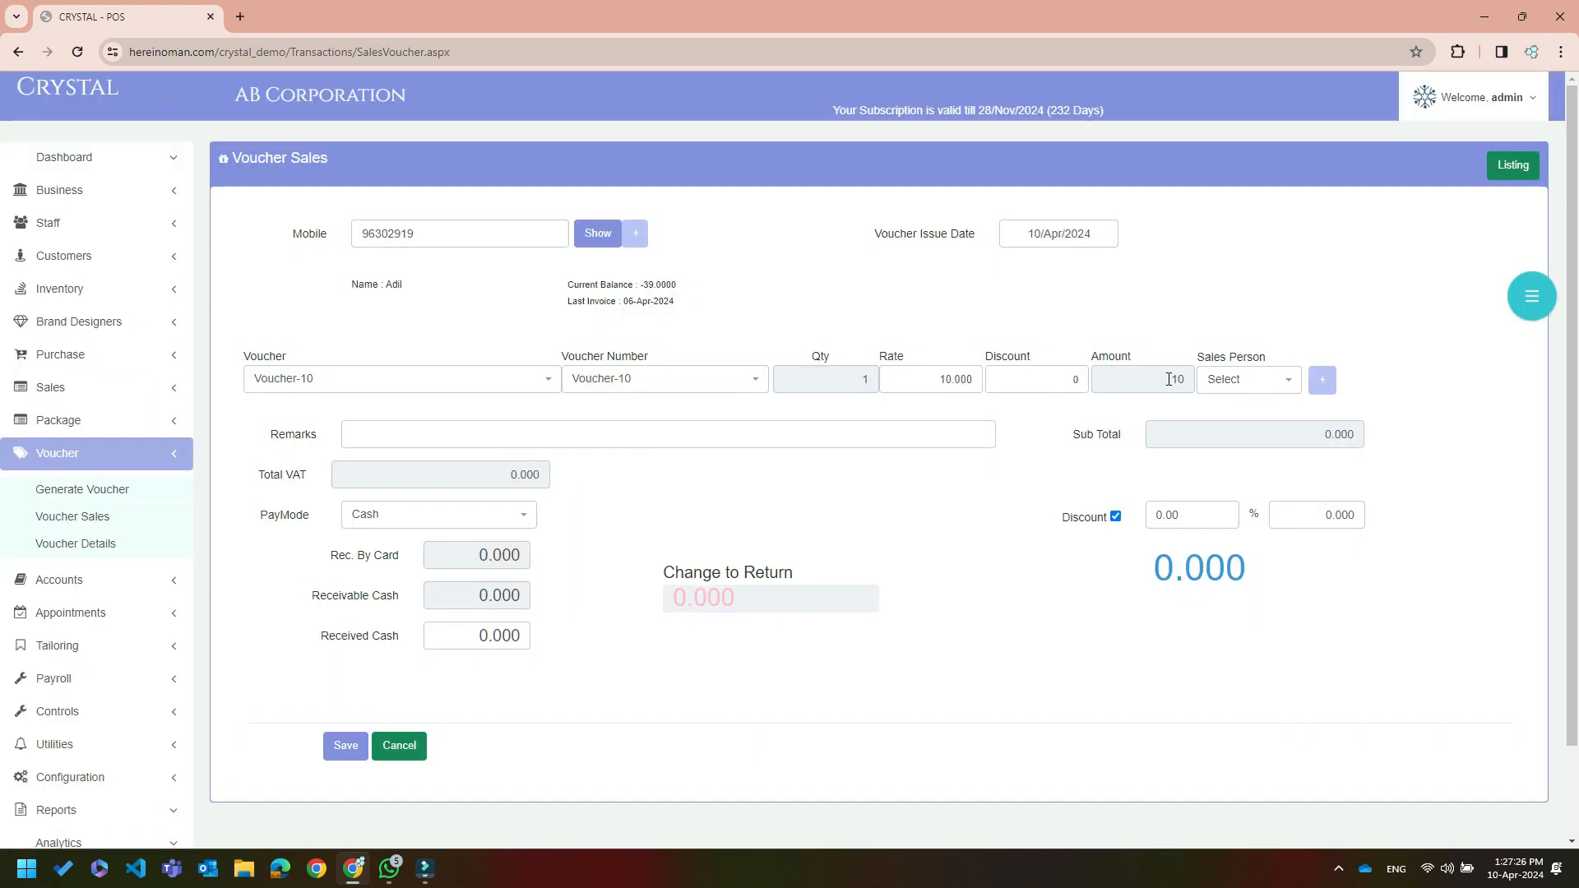
Assign a sales person, add the Voucher-10 line at 10.000, pay by Card, and save
left_click(1215, 382)
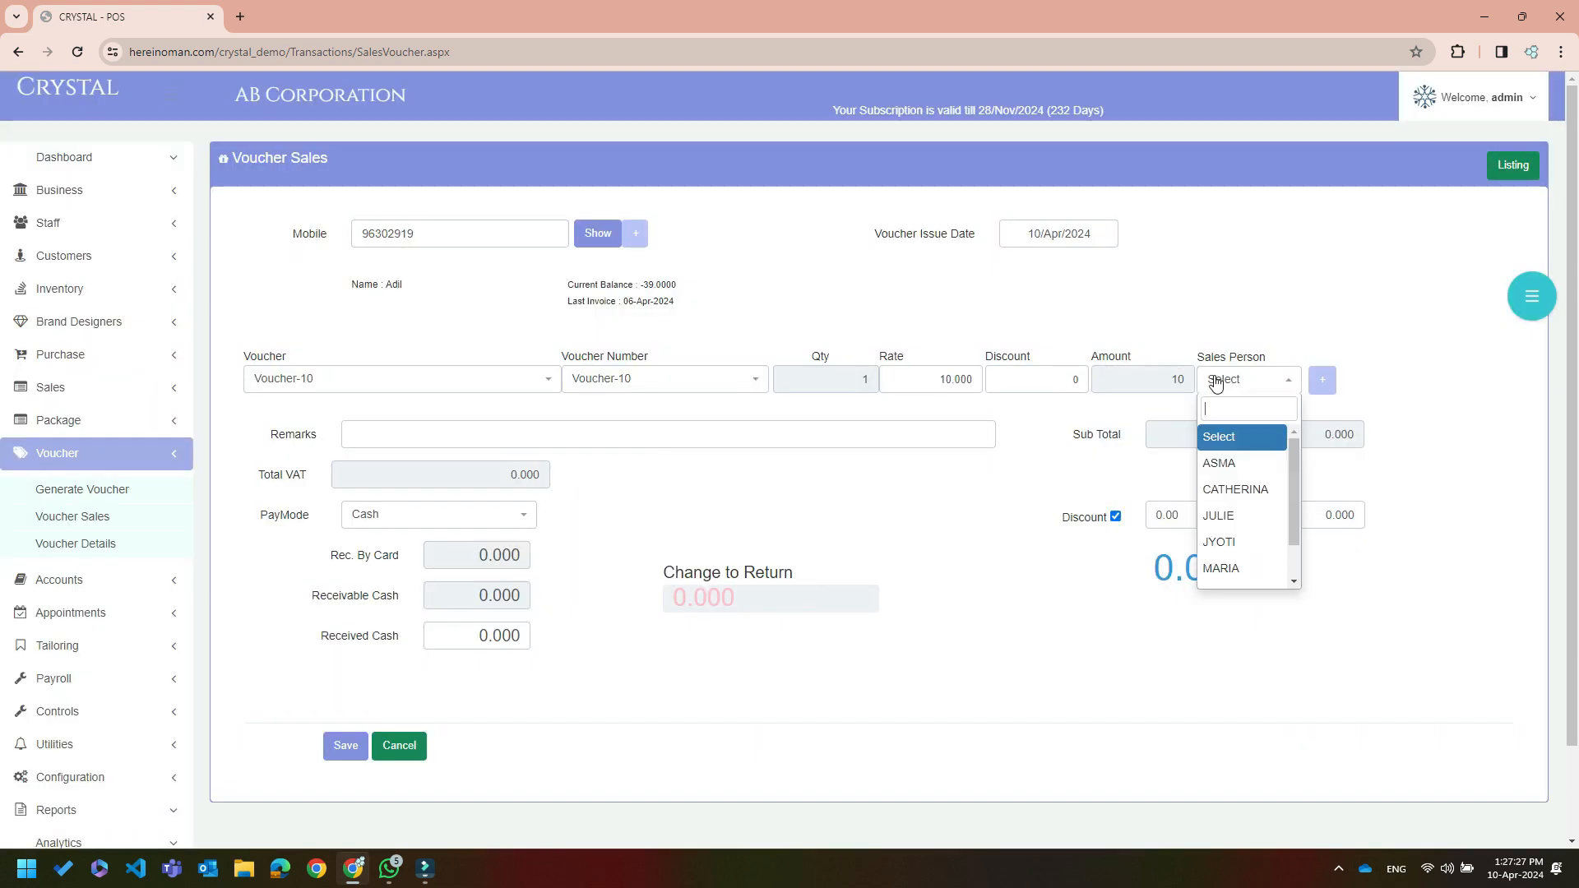
left_click(1217, 518)
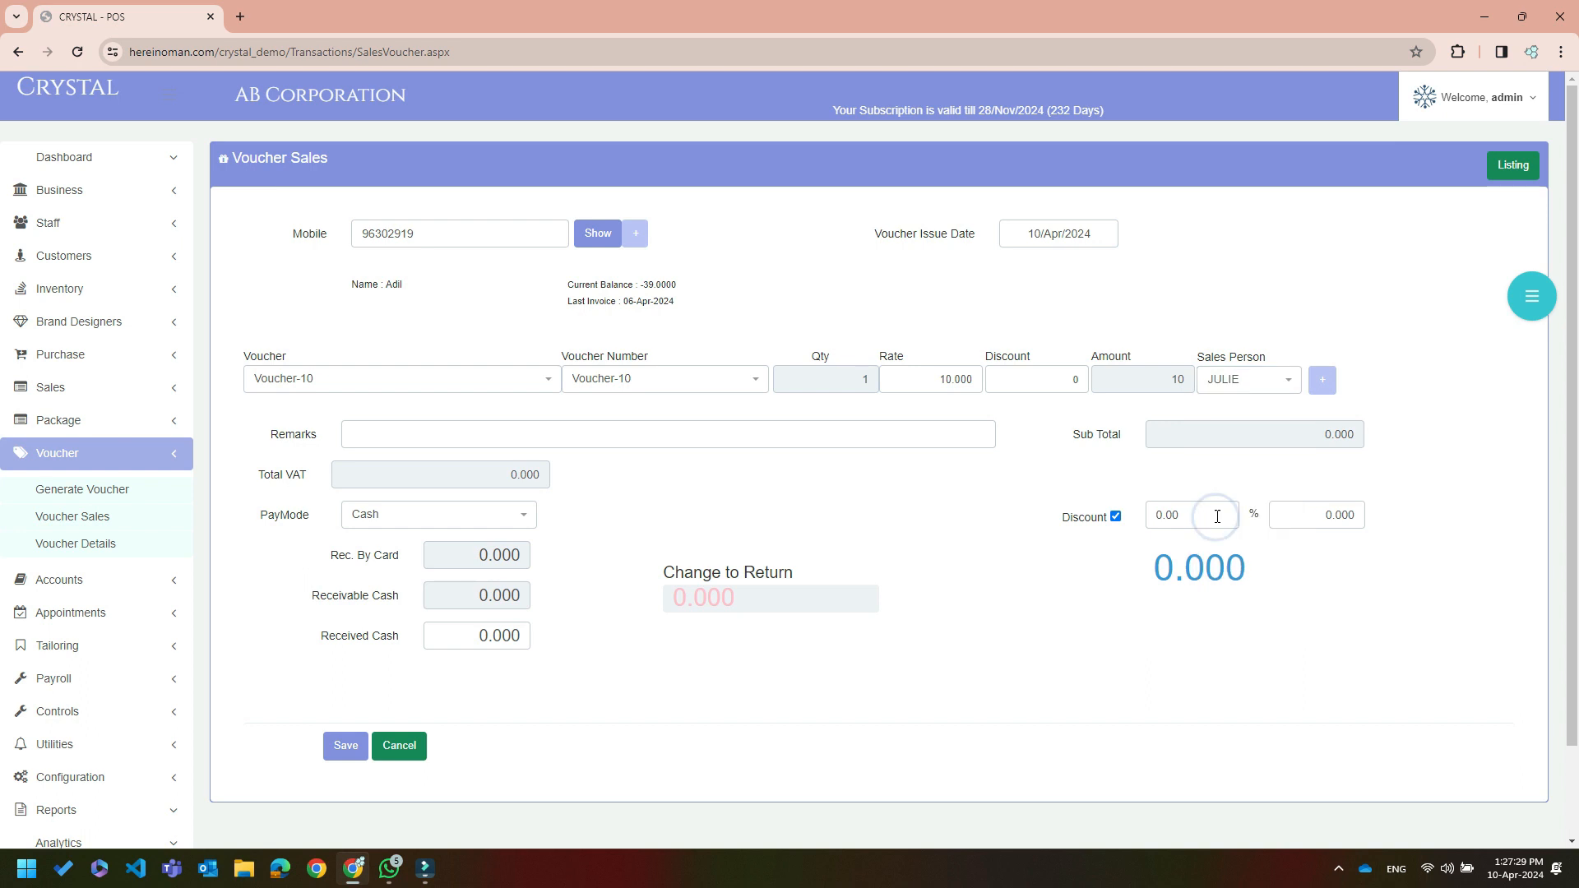
left_click(1322, 380)
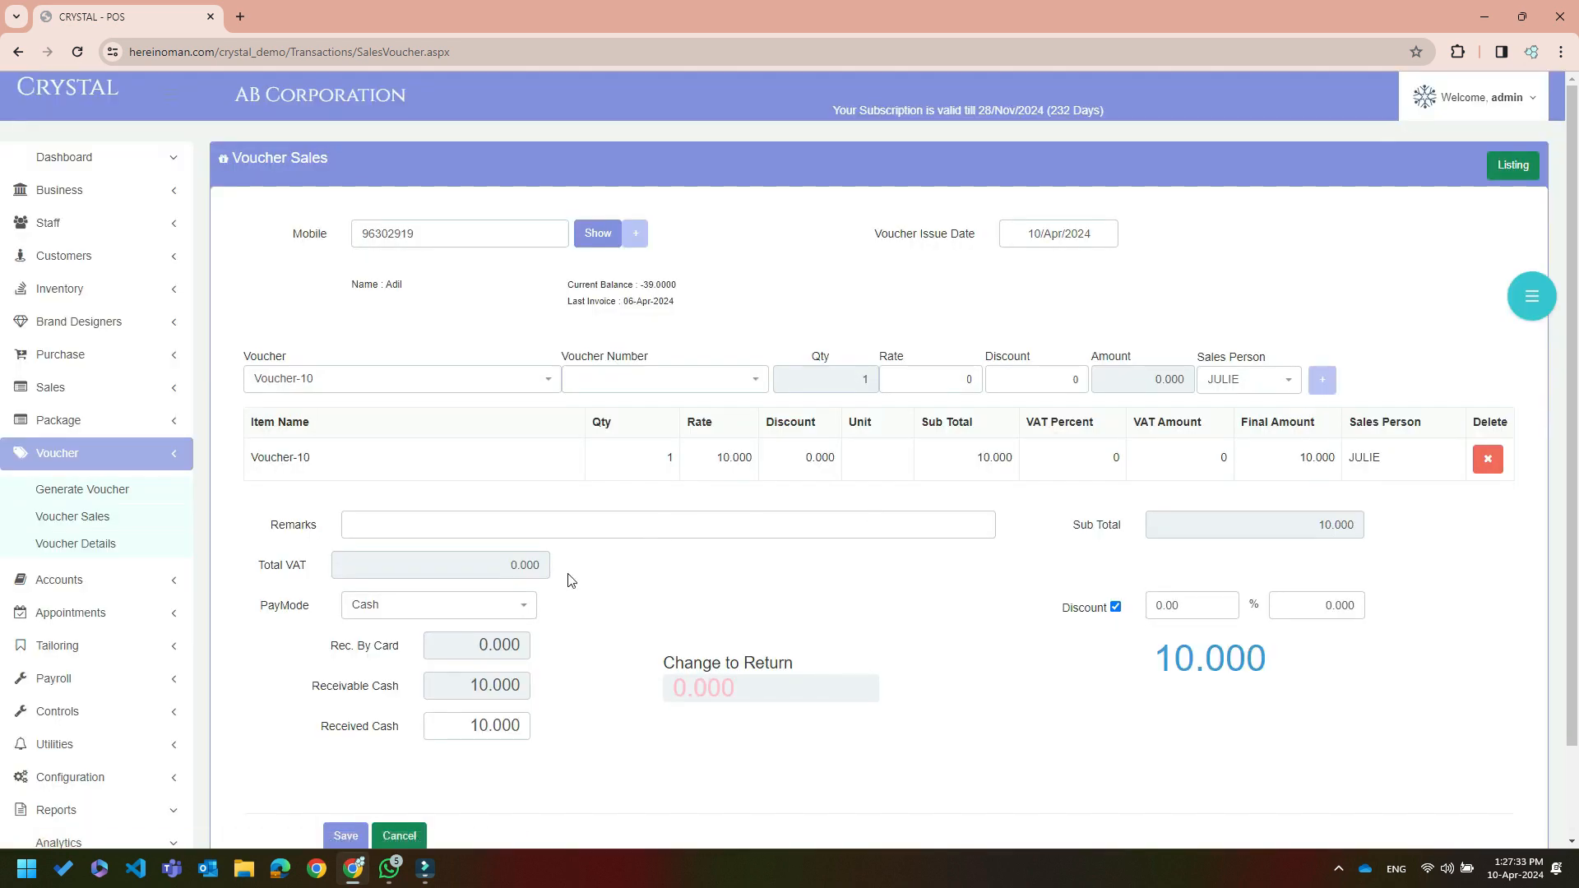
left_click(522, 605)
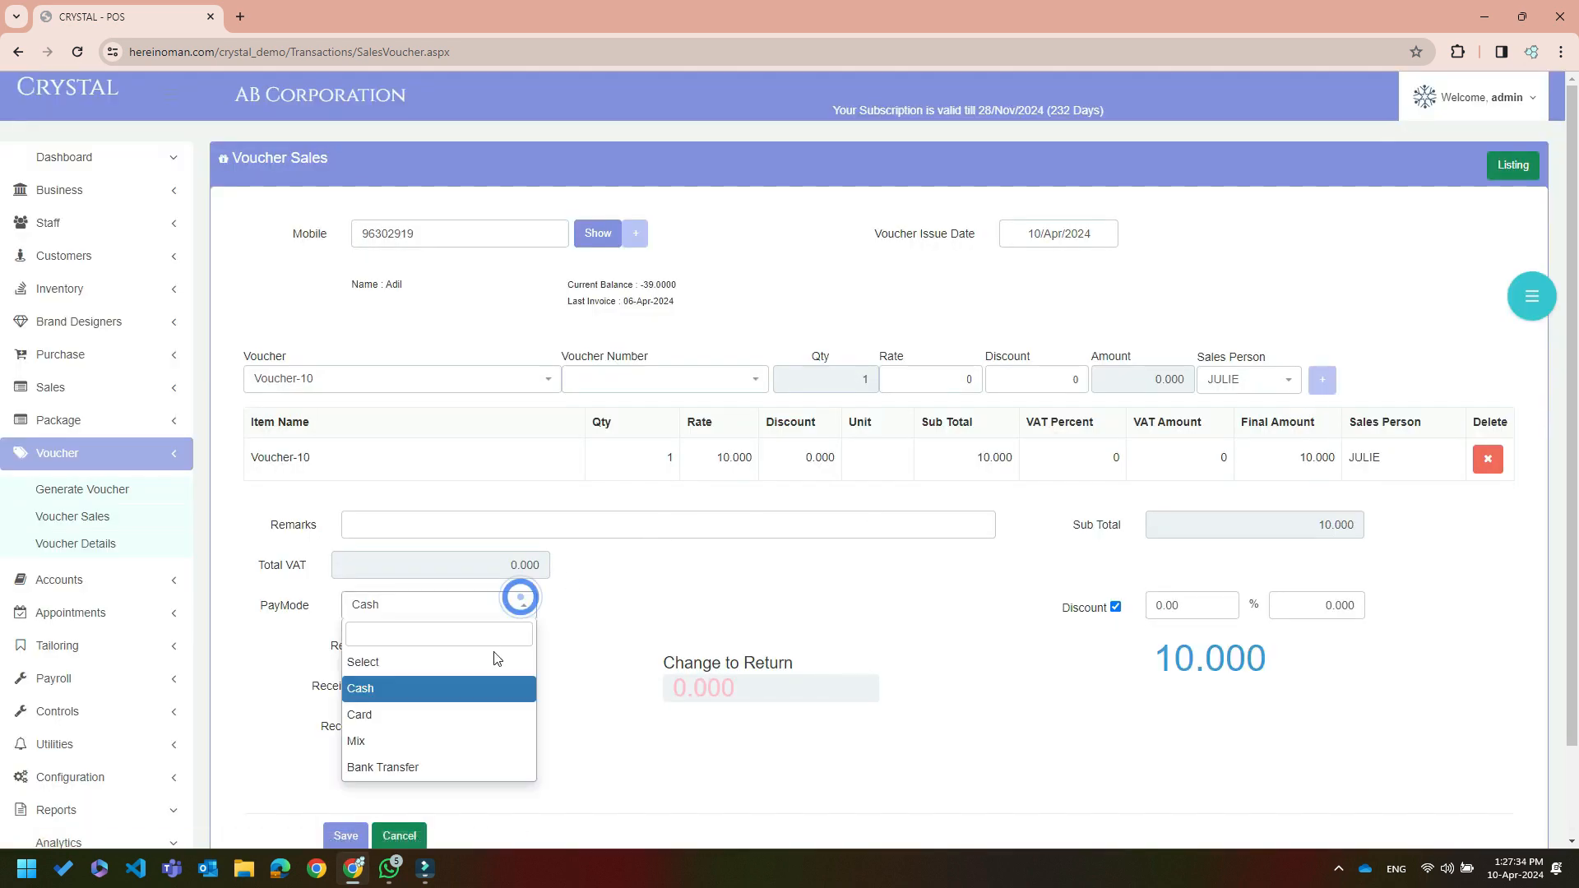
left_click(477, 709)
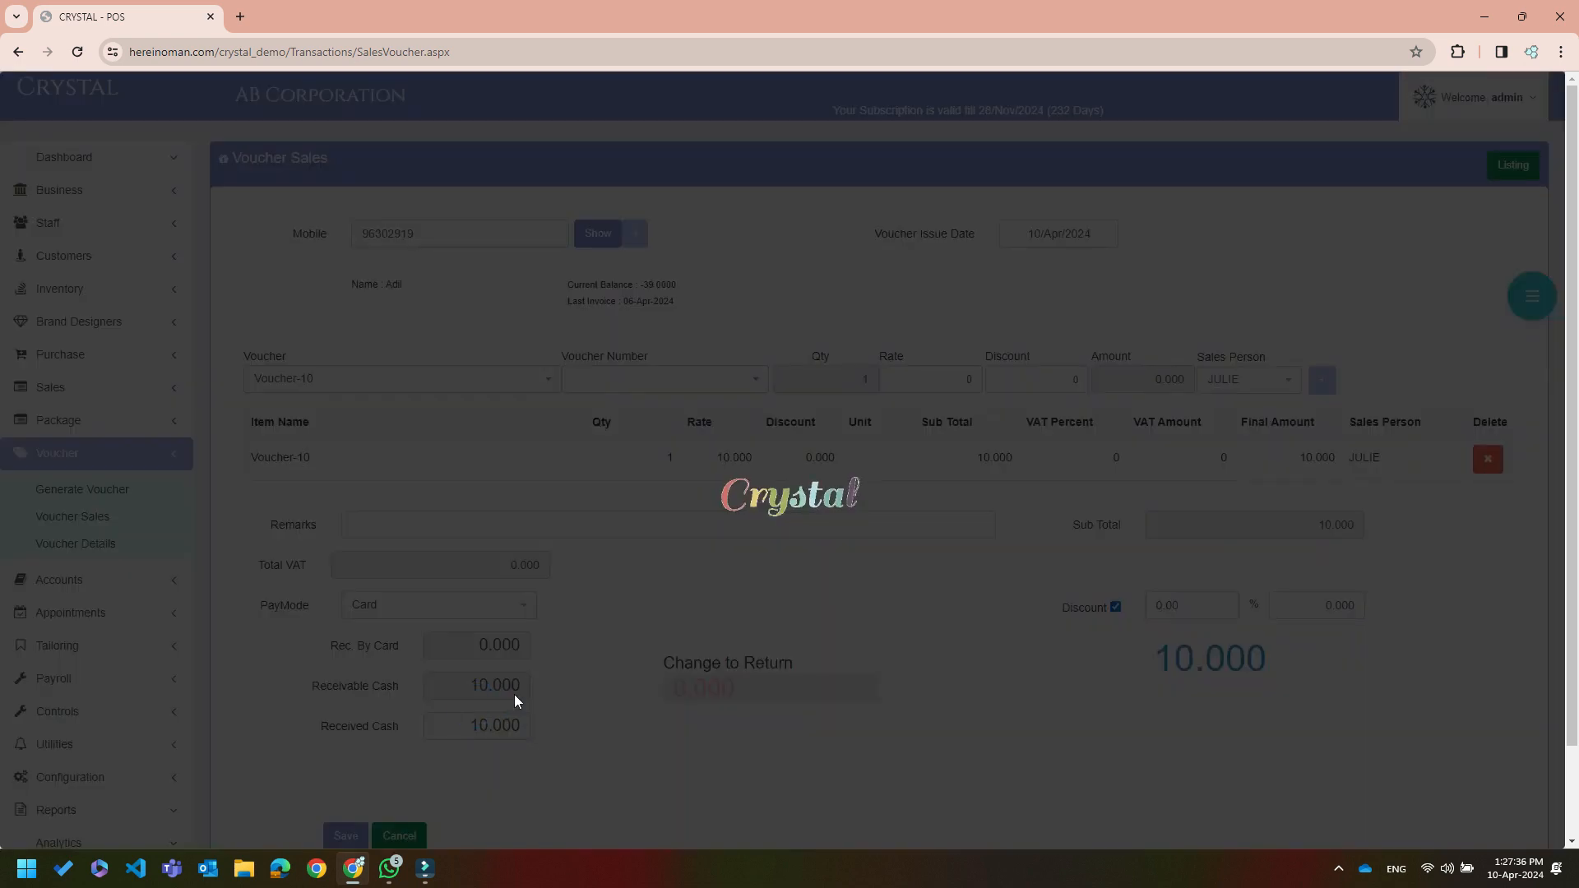
scroll(489, 754, "down", 1)
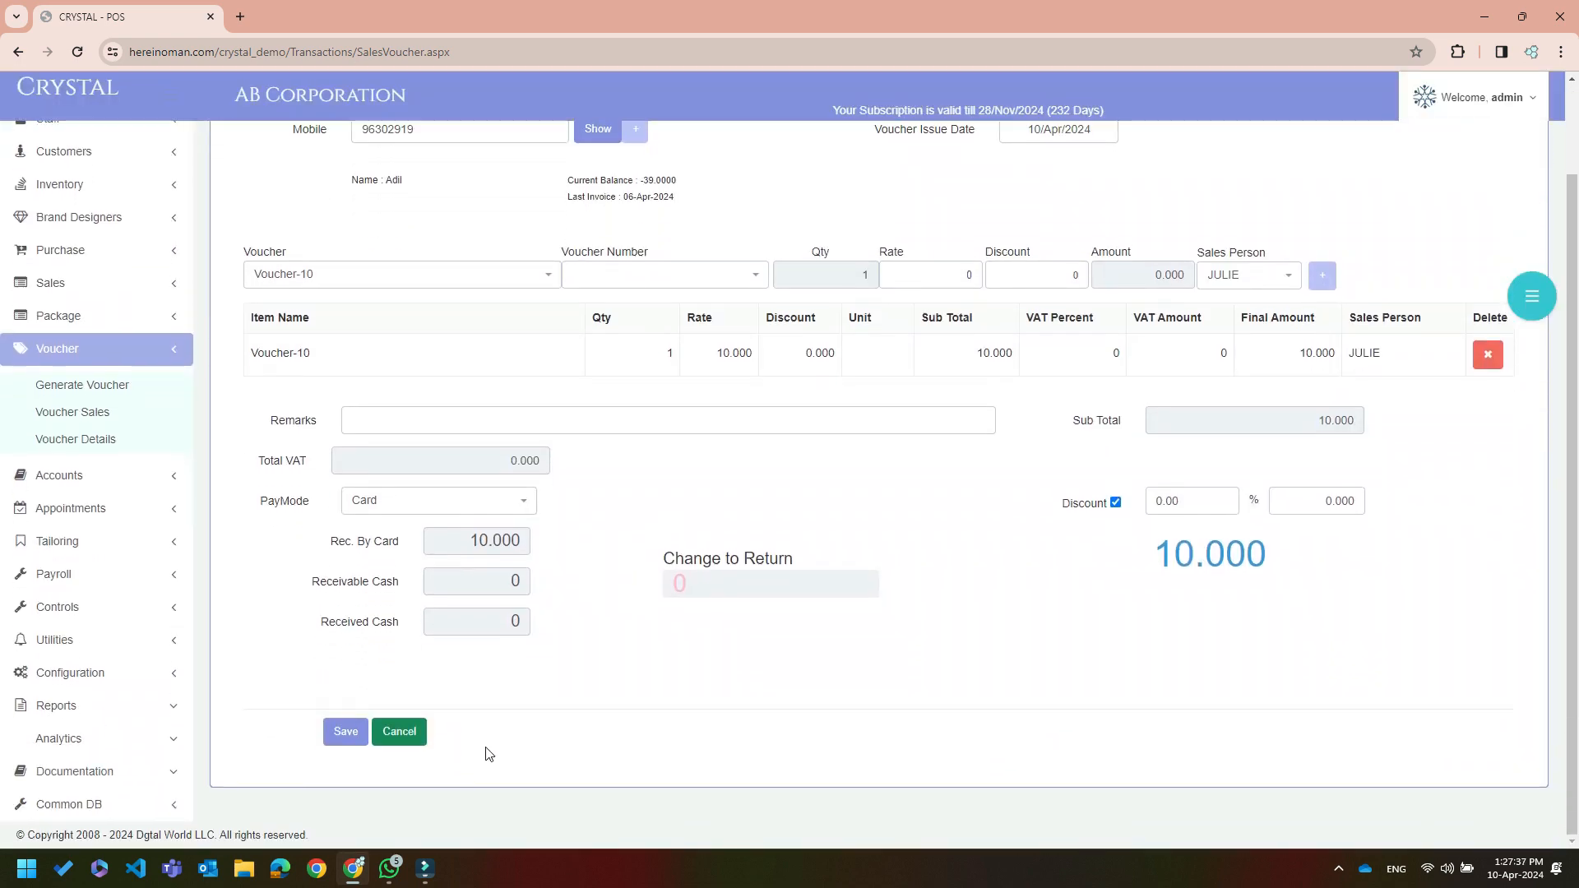
left_click(348, 733)
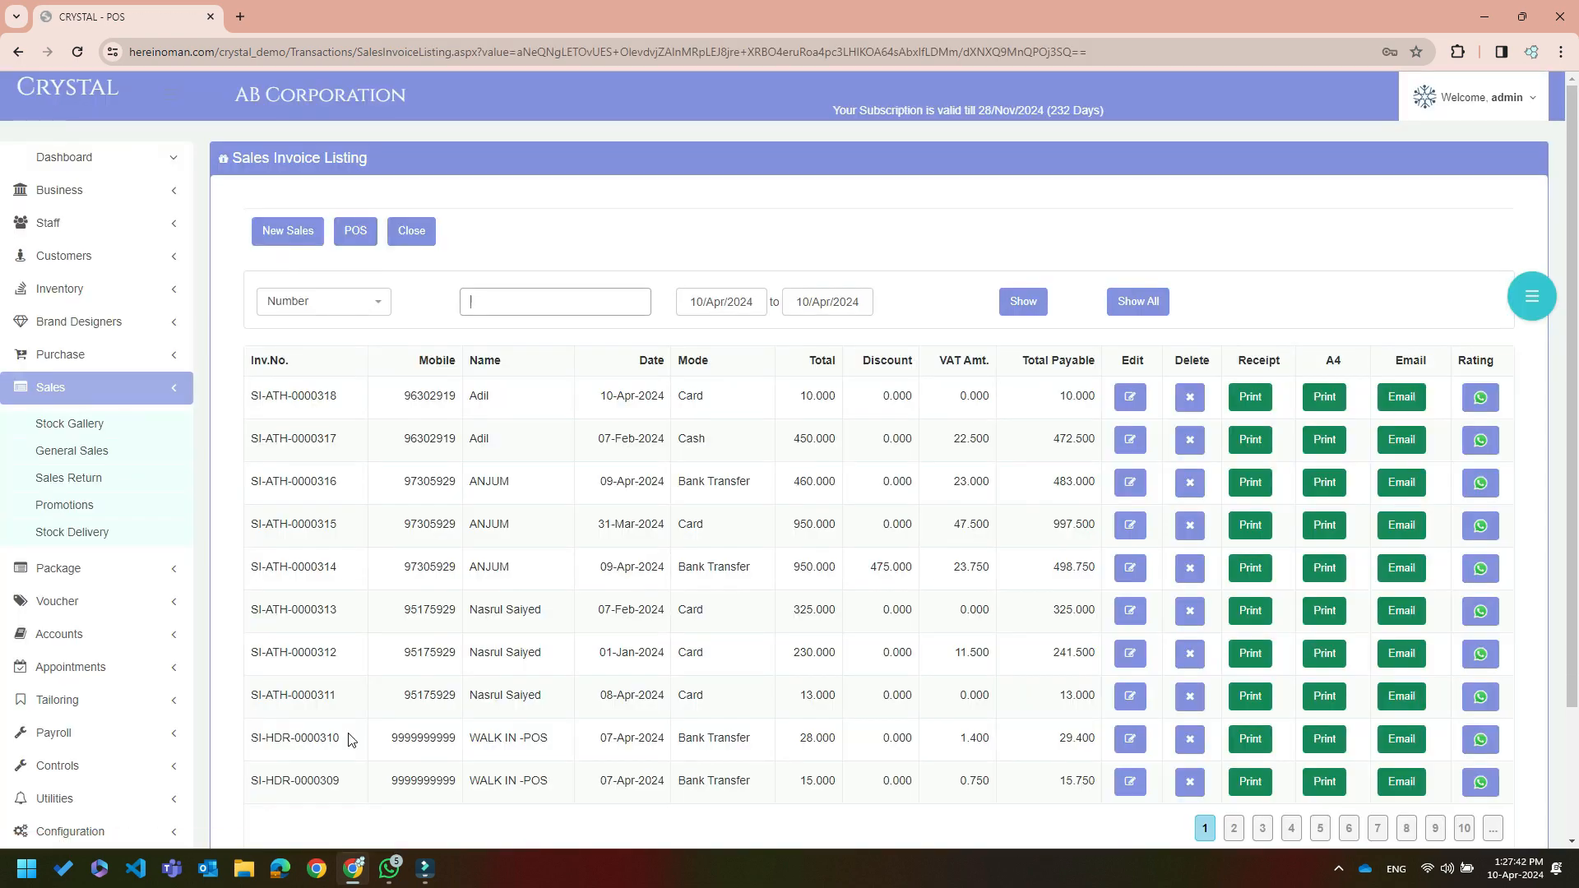
Preview the SI-ATH-0000318 receipt, select voucher code Voucher-10-78E1, then cancel the preview
left_click(1252, 396)
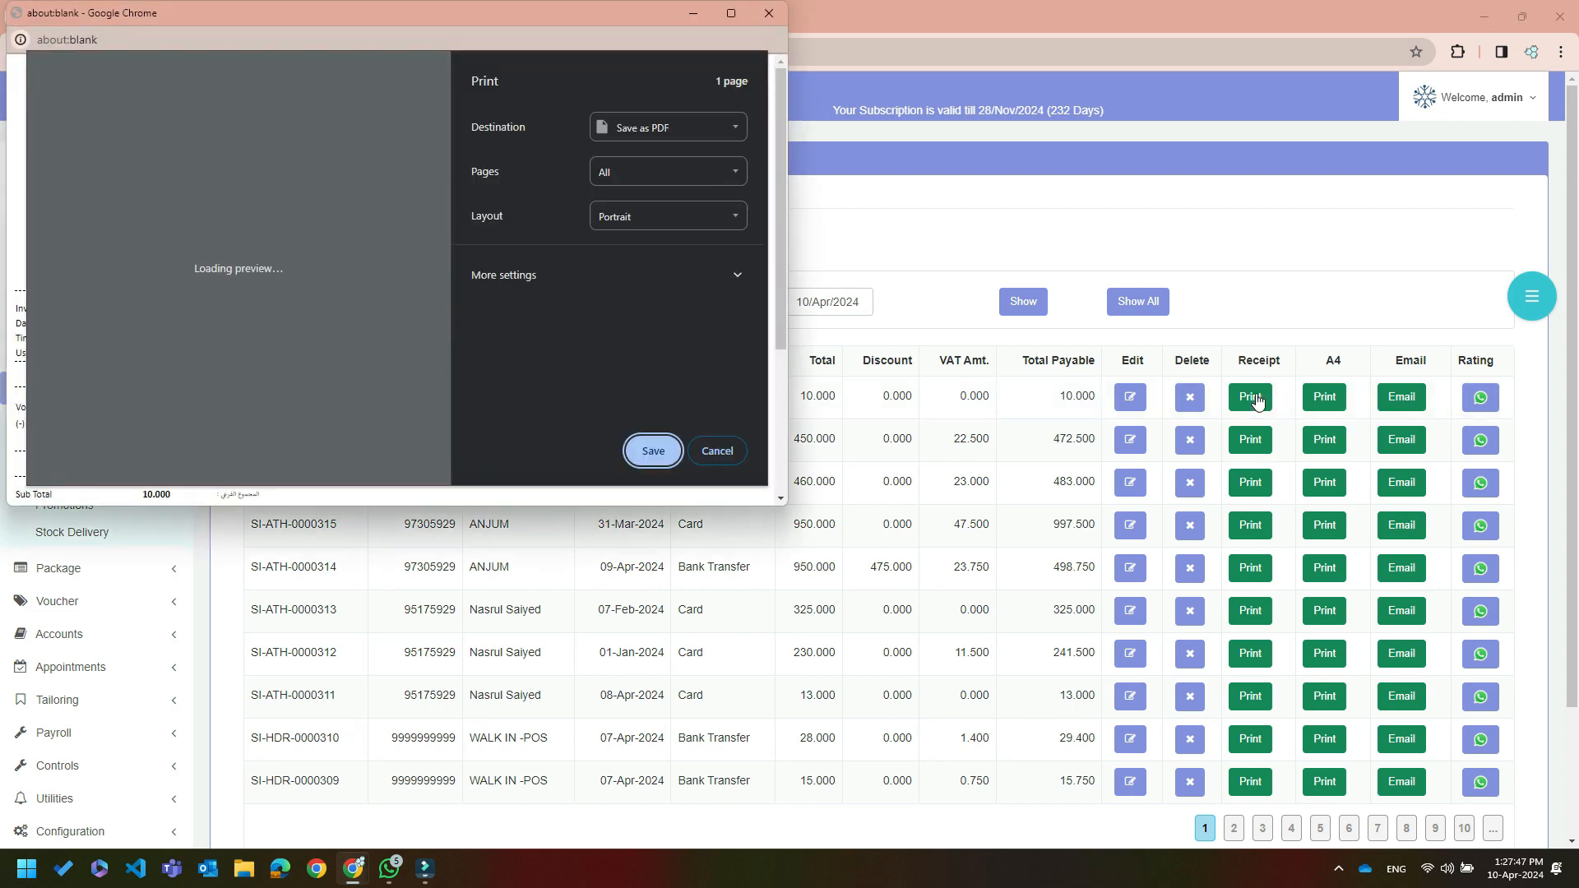
left_click(731, 14)
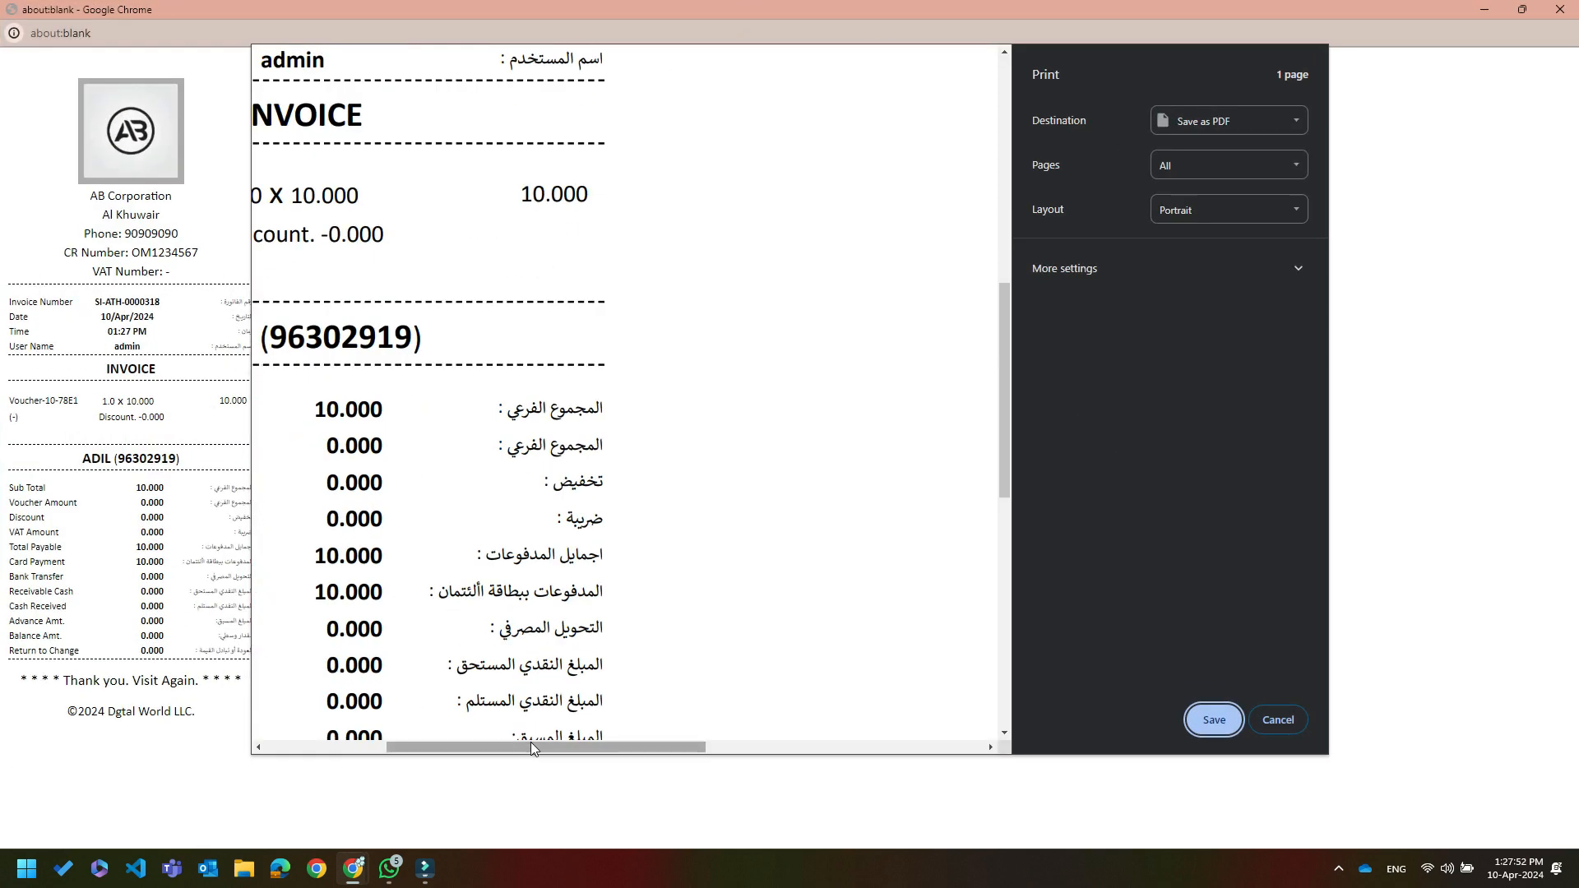
left_click_drag(530, 745, 353, 735)
left_click_drag(285, 190, 449, 193)
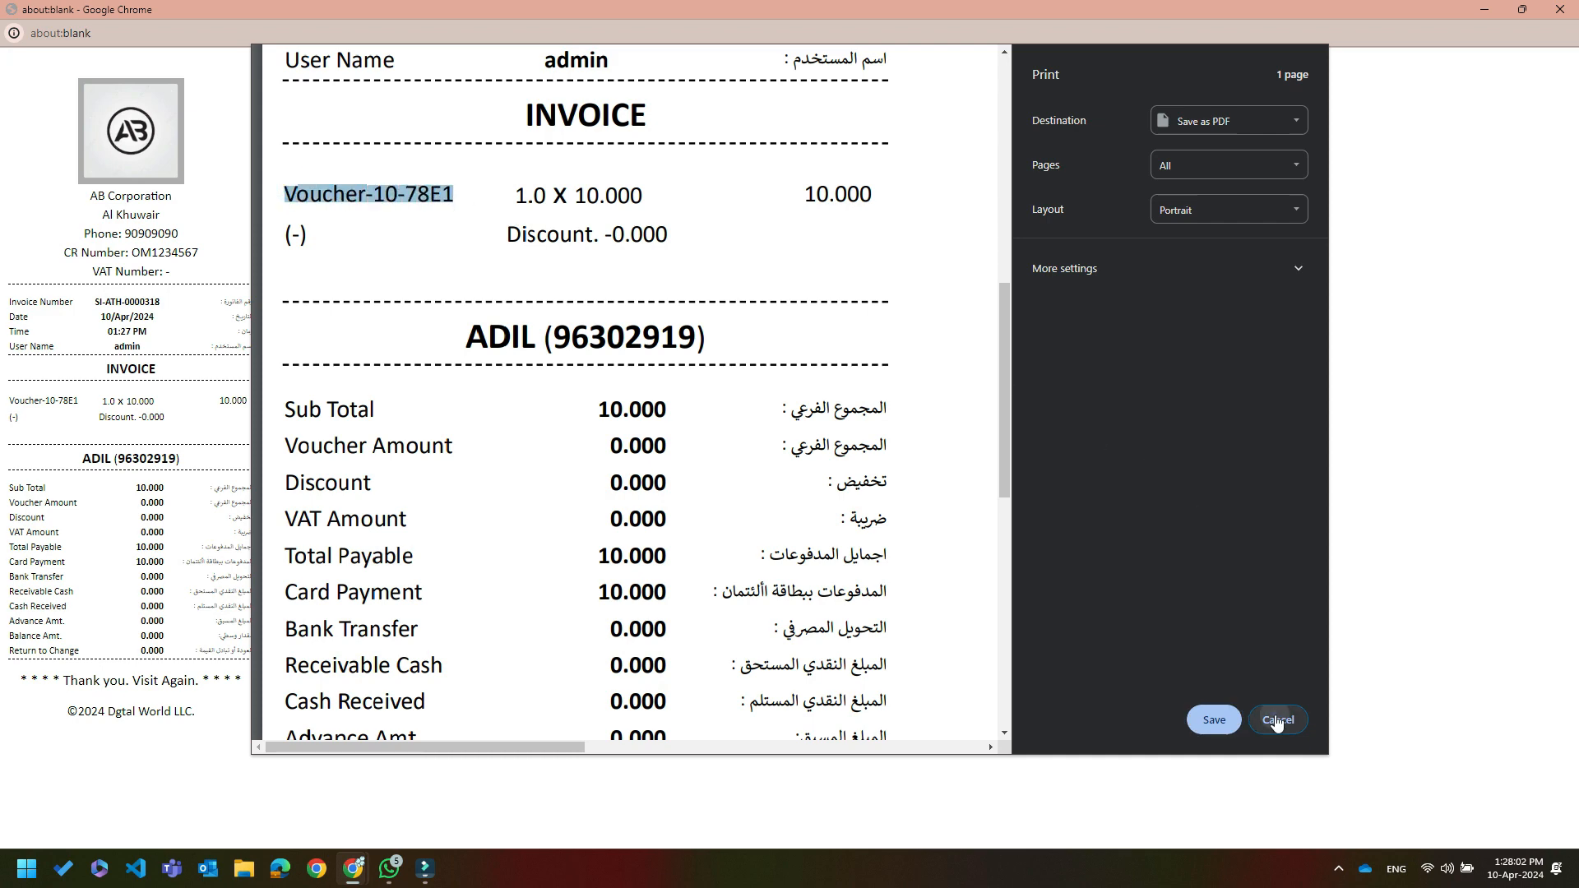
left_click(1276, 721)
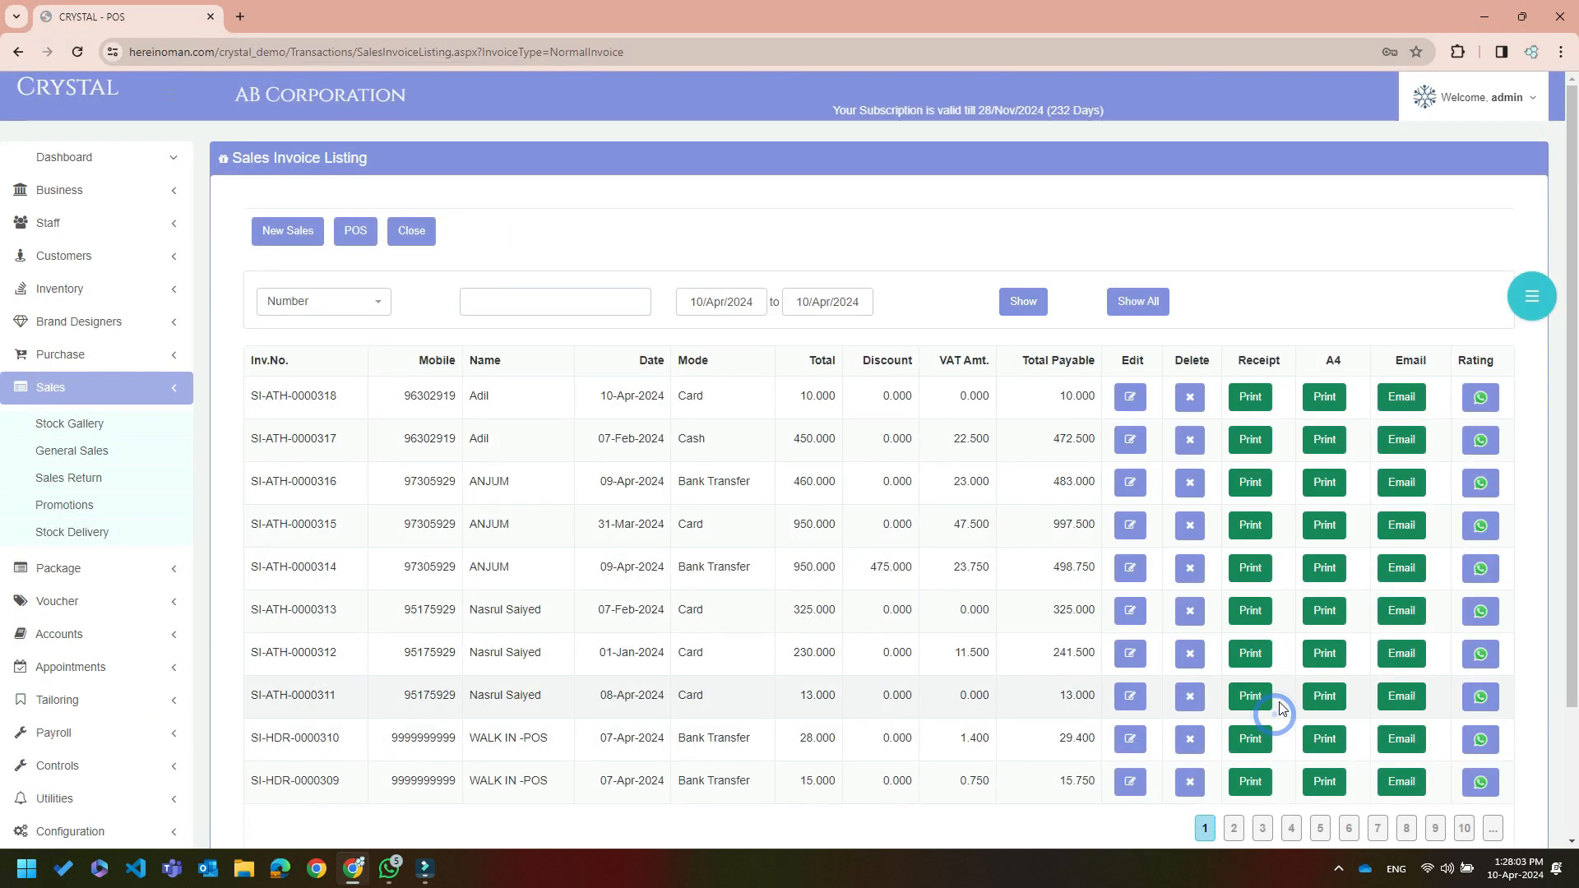
Start a new sales invoice for the customer and add ANARKALI - 1002 with a sales person
left_click(256, 233)
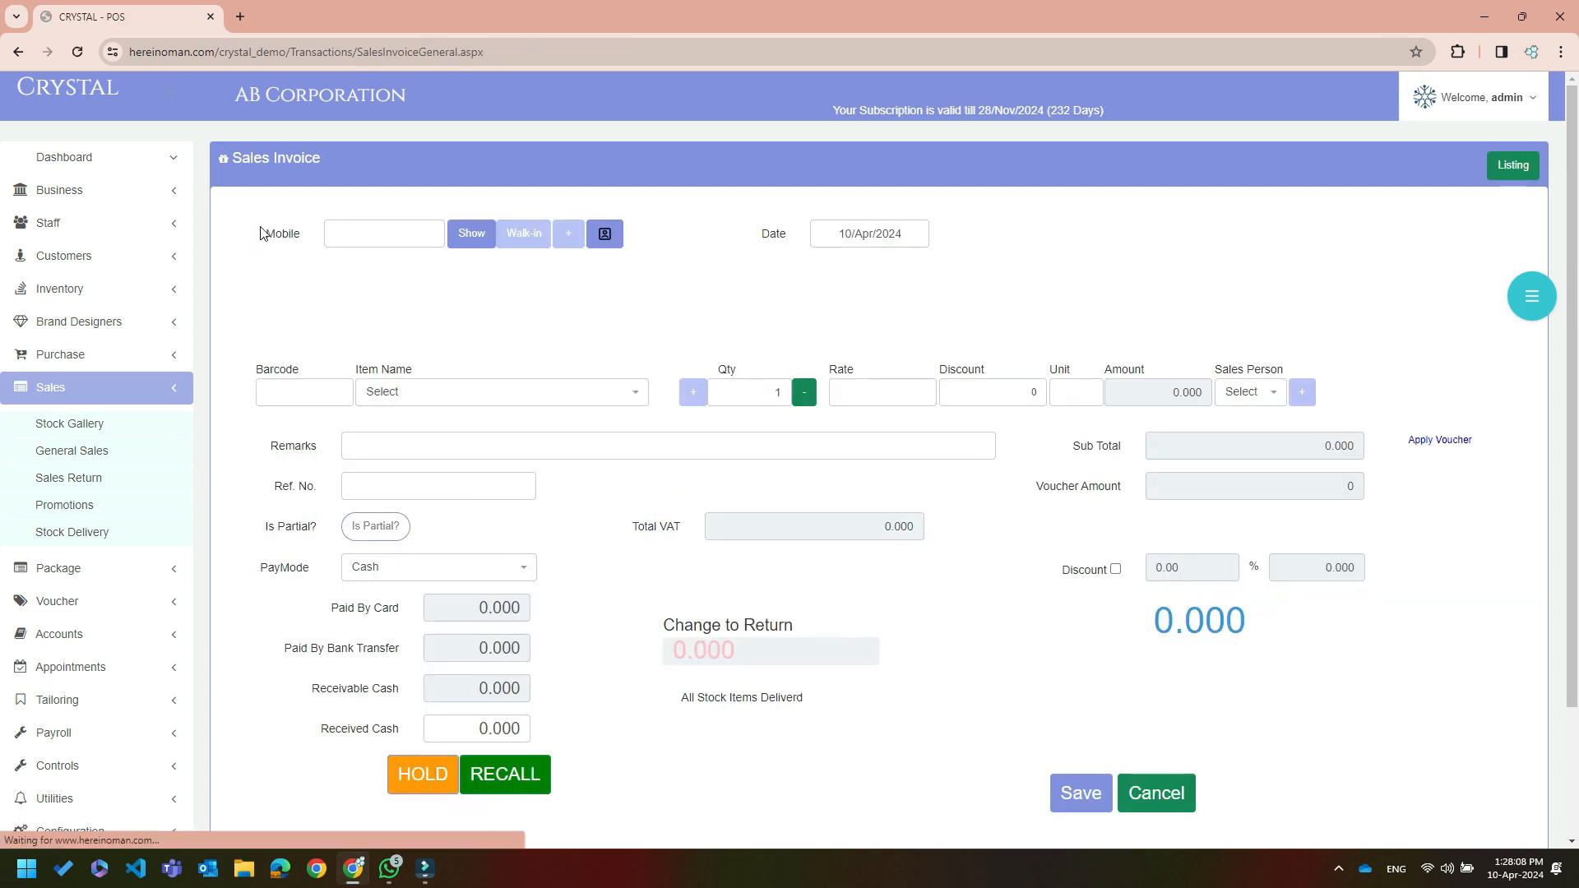
left_click(348, 235)
type("96302919")
left_click(471, 234)
left_click(504, 390)
left_click(501, 554)
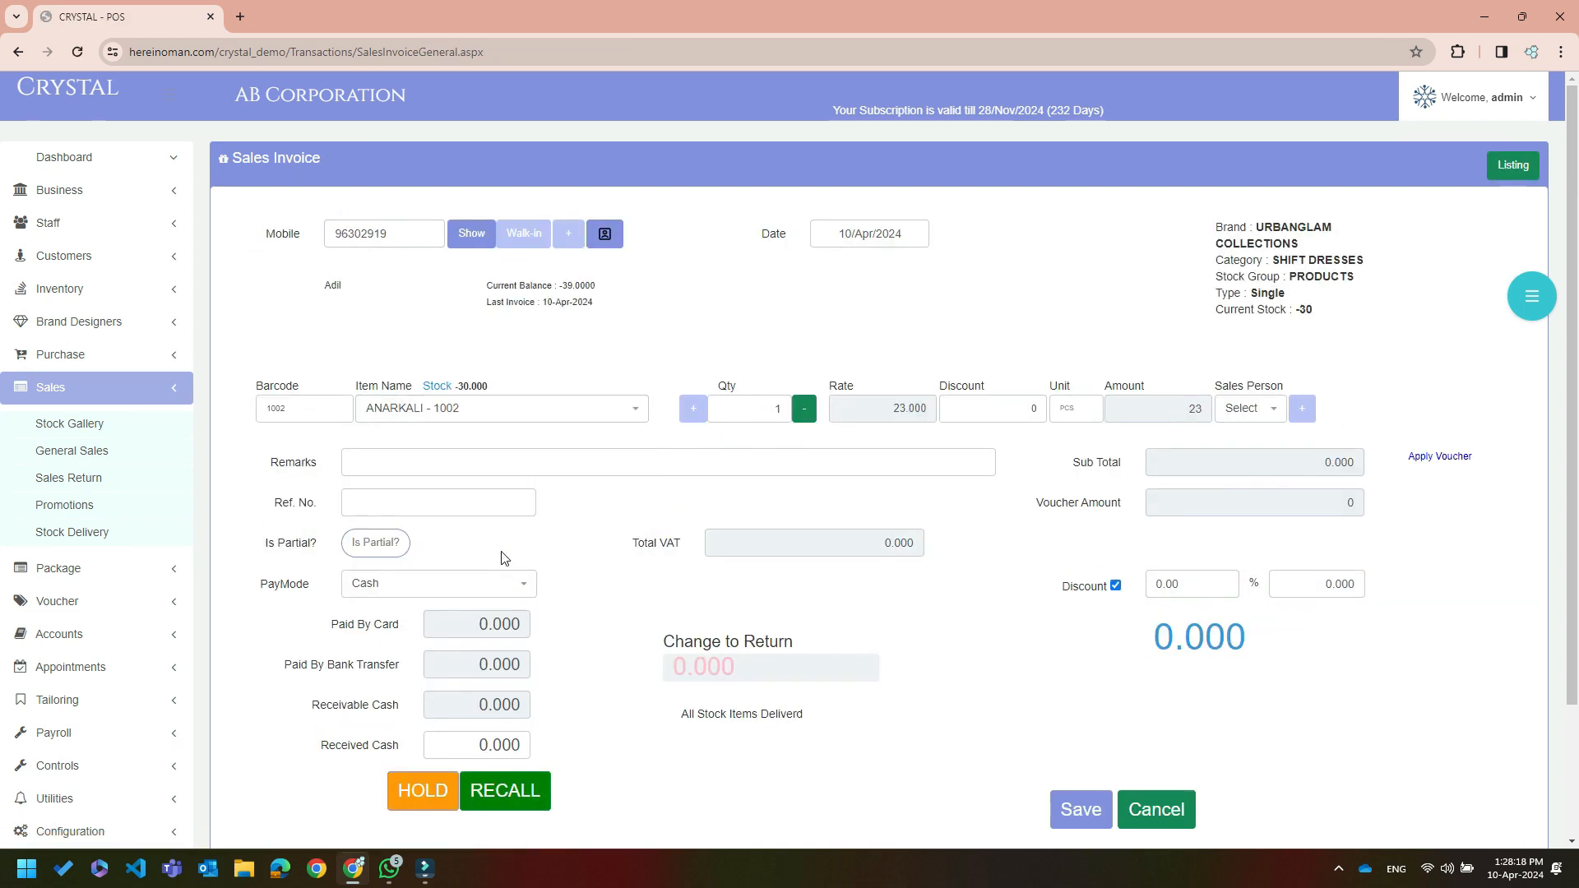
left_click(1279, 412)
left_click(1250, 542)
left_click(1303, 409)
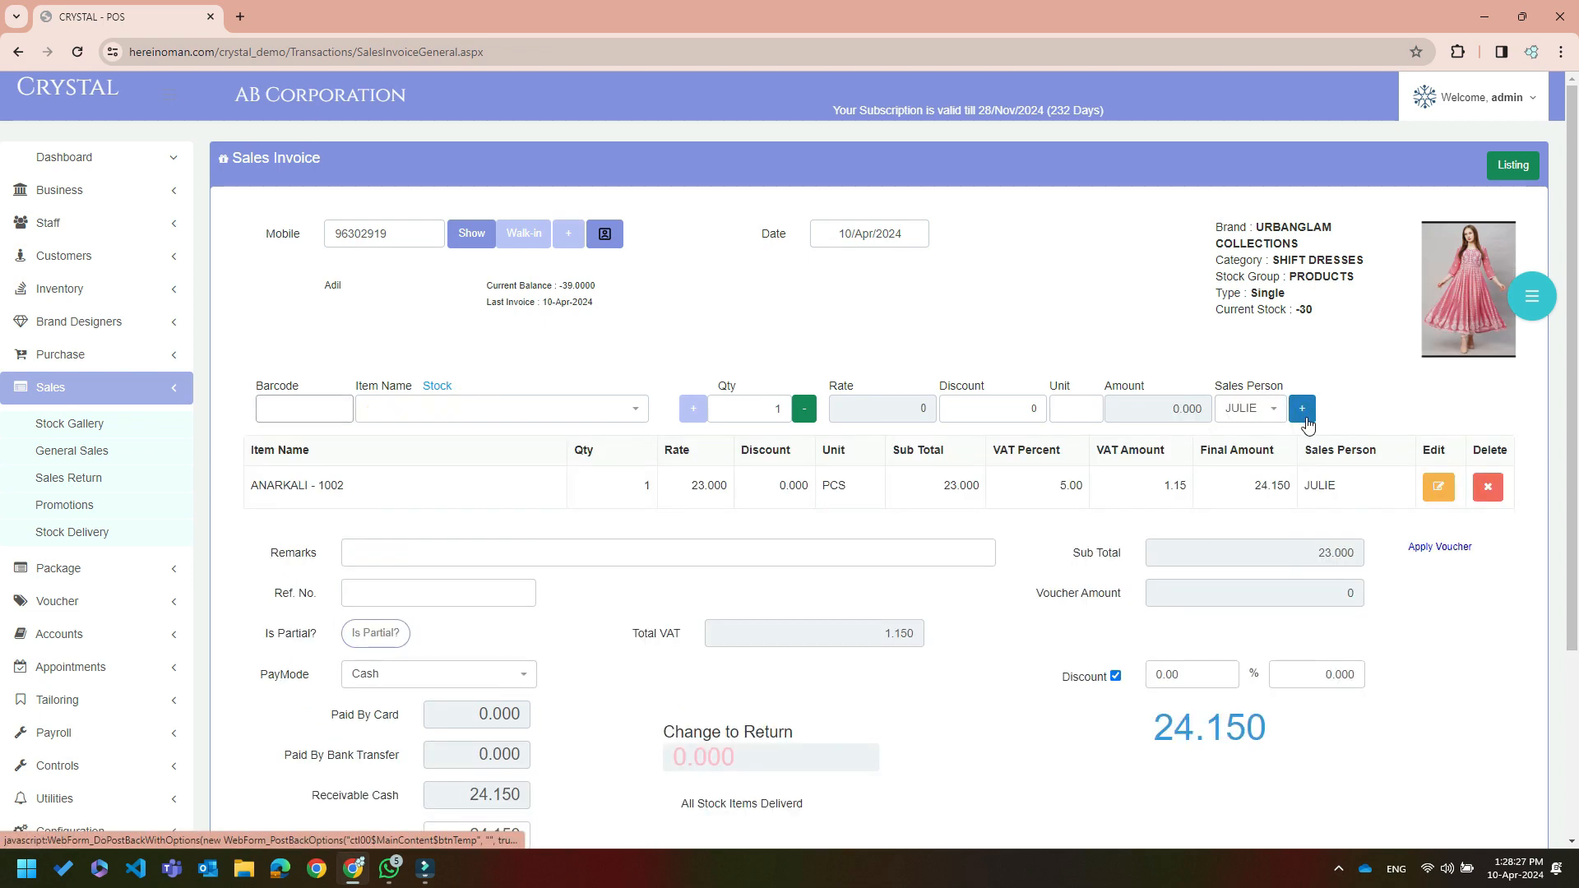
Redeem voucher Voucher-10-78E1, bringing the total to 14.150, and pay the balance by Card
left_click(1423, 549)
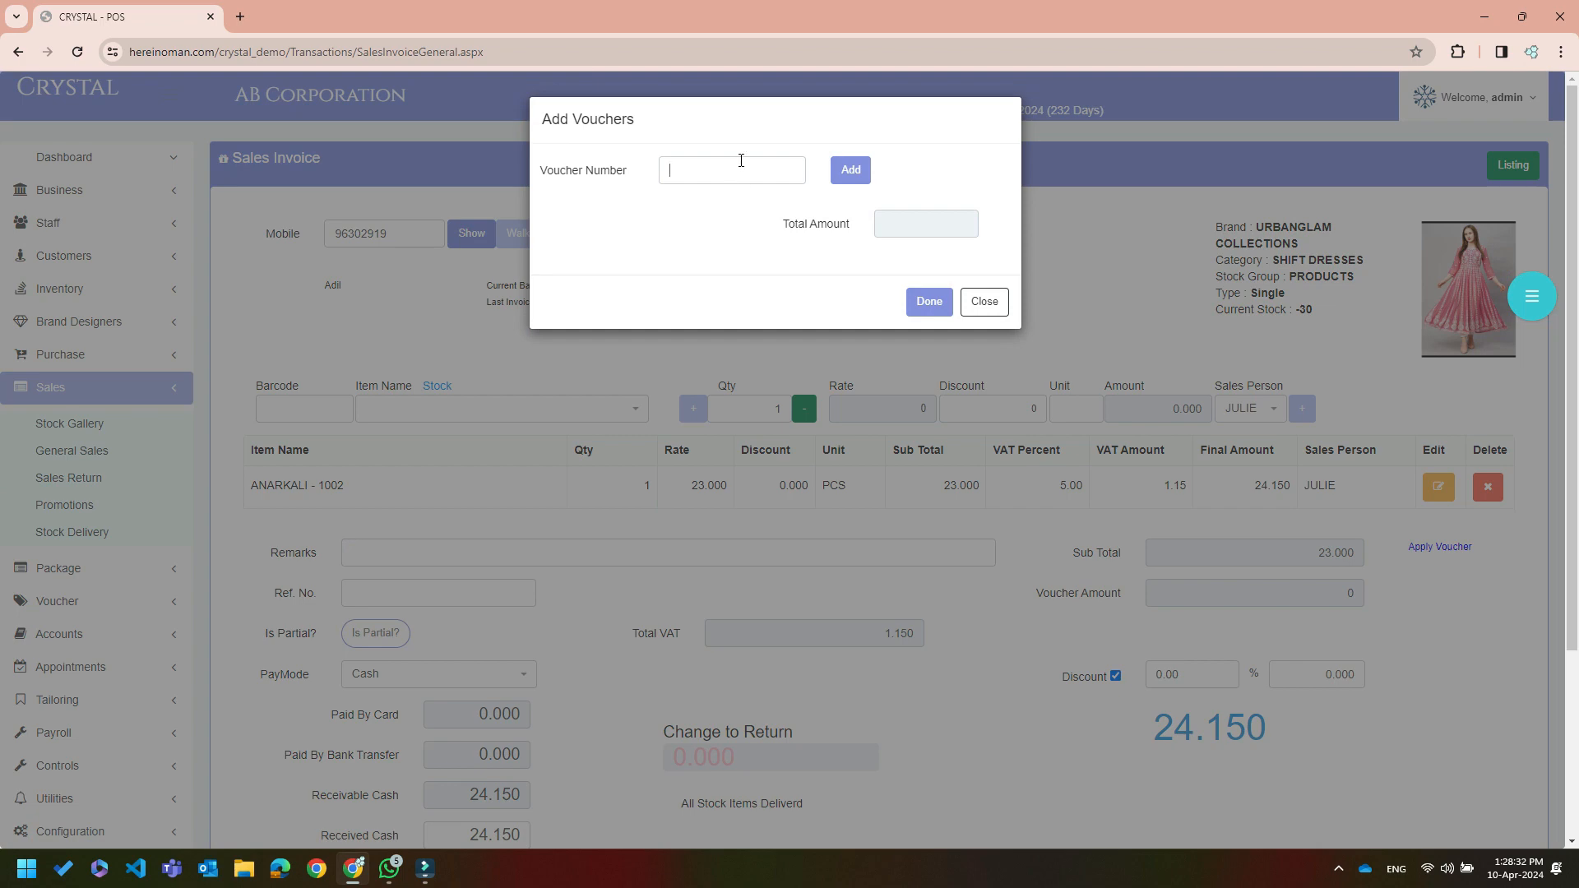
type("Voucher-10-78E1")
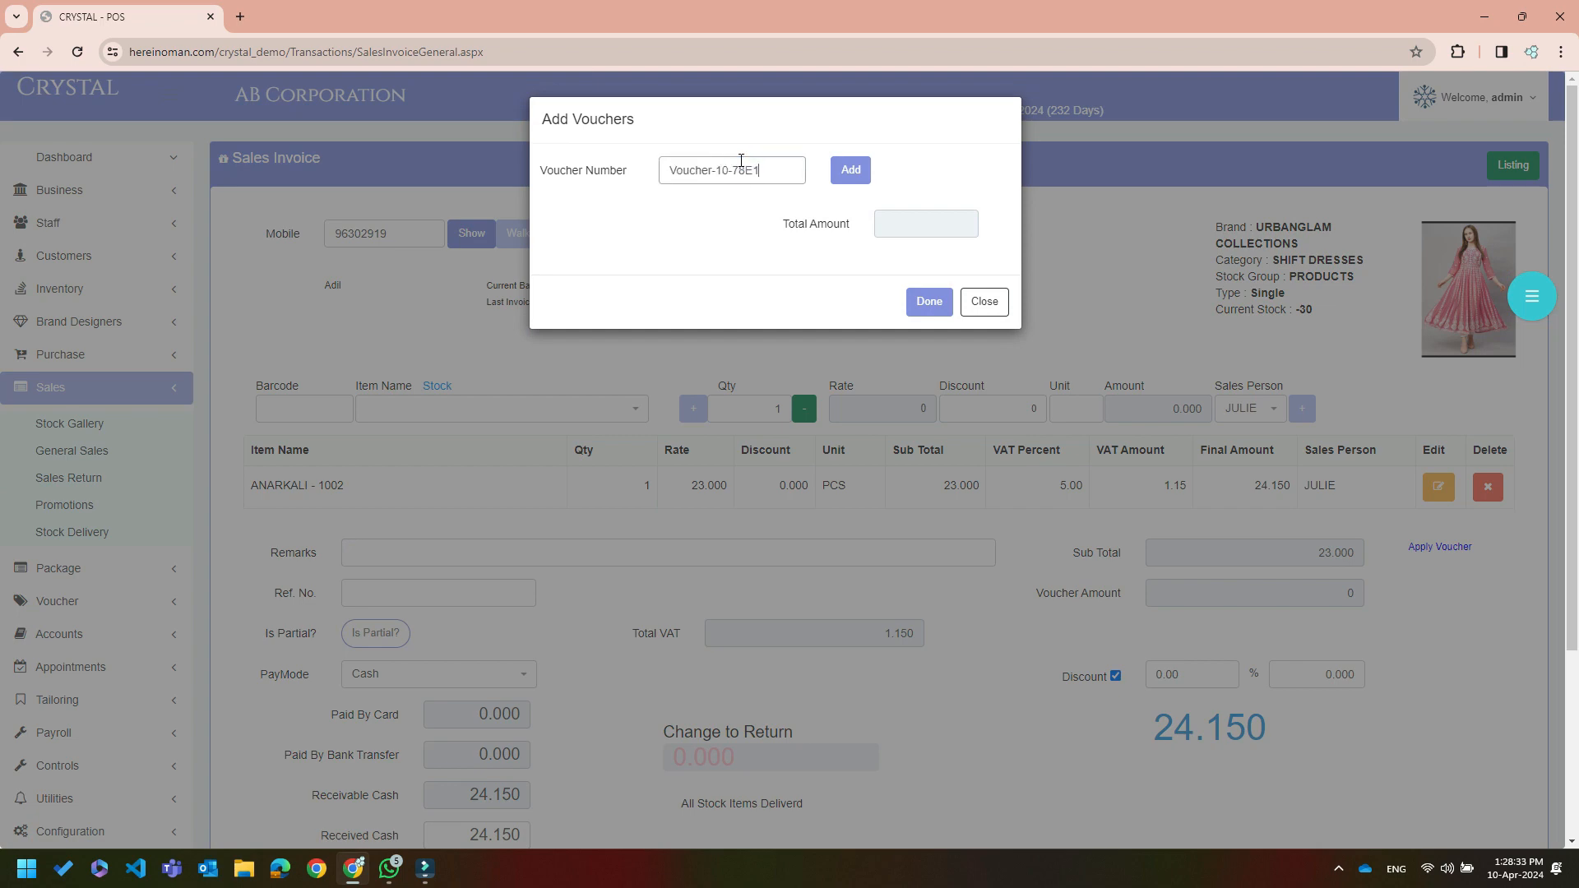
left_click(839, 173)
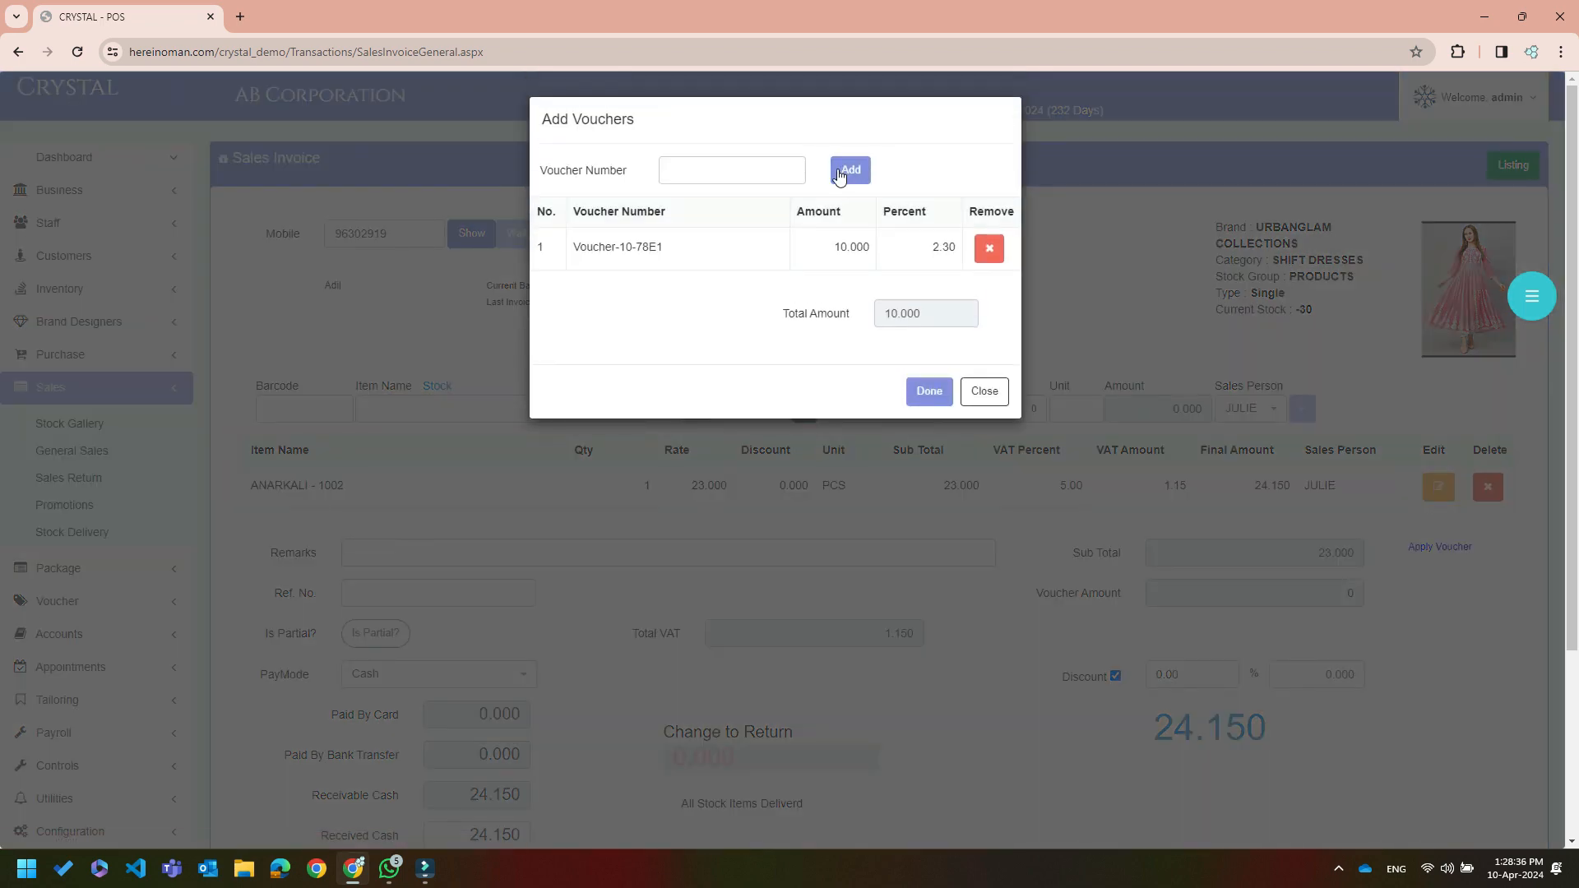
left_click(930, 392)
scroll(465, 449, "down", 3)
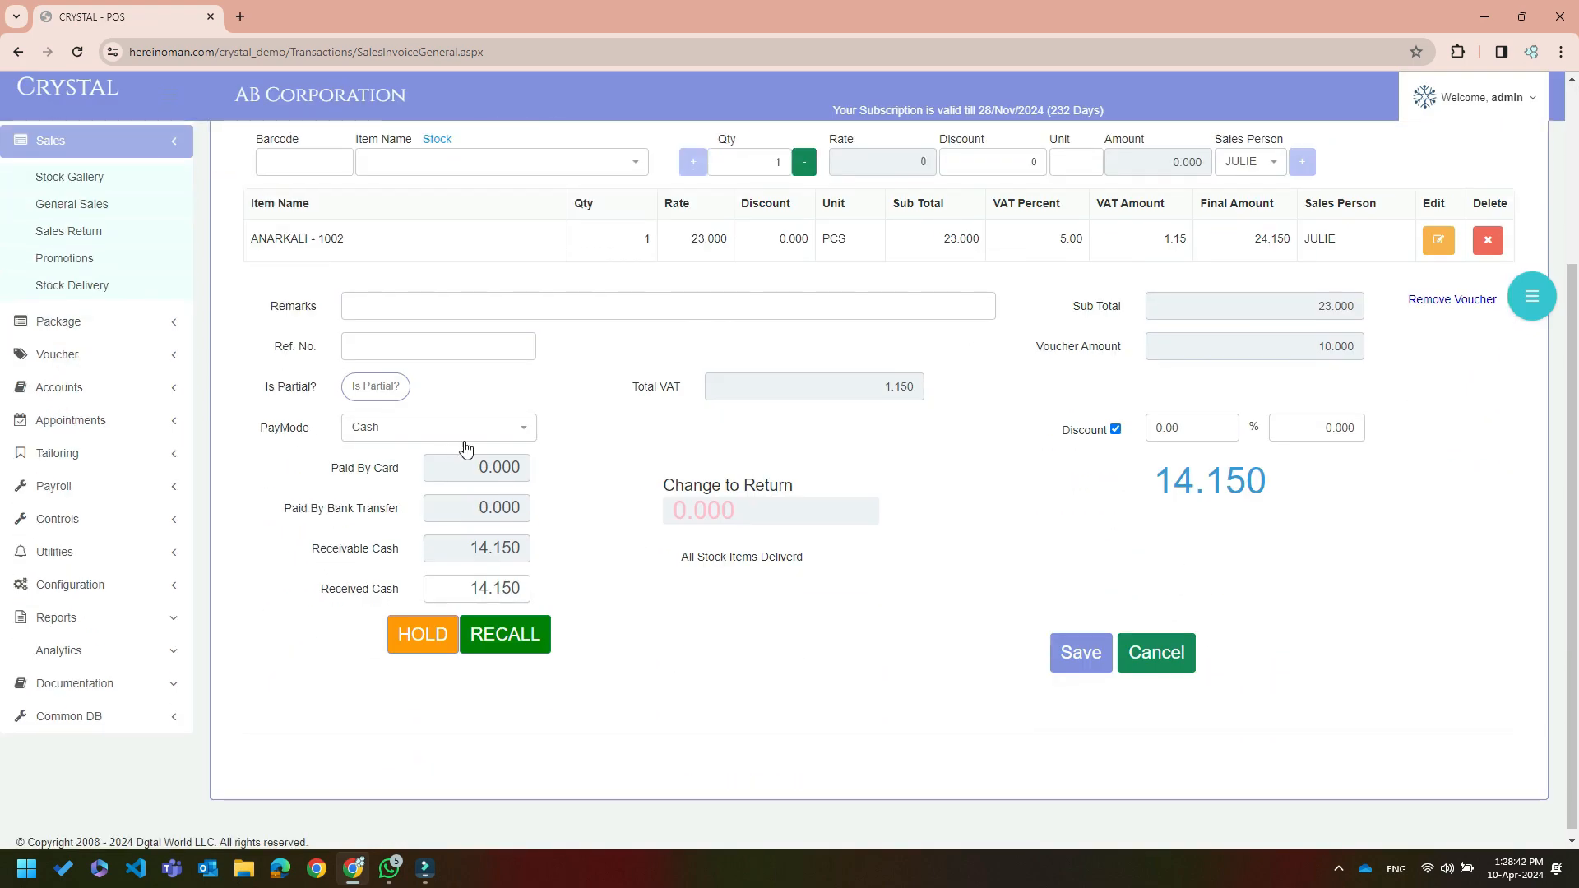
left_click(443, 427)
left_click(401, 539)
Save the invoice, then list the customer's vouchers by mobile number in Voucher Details
left_click(1082, 650)
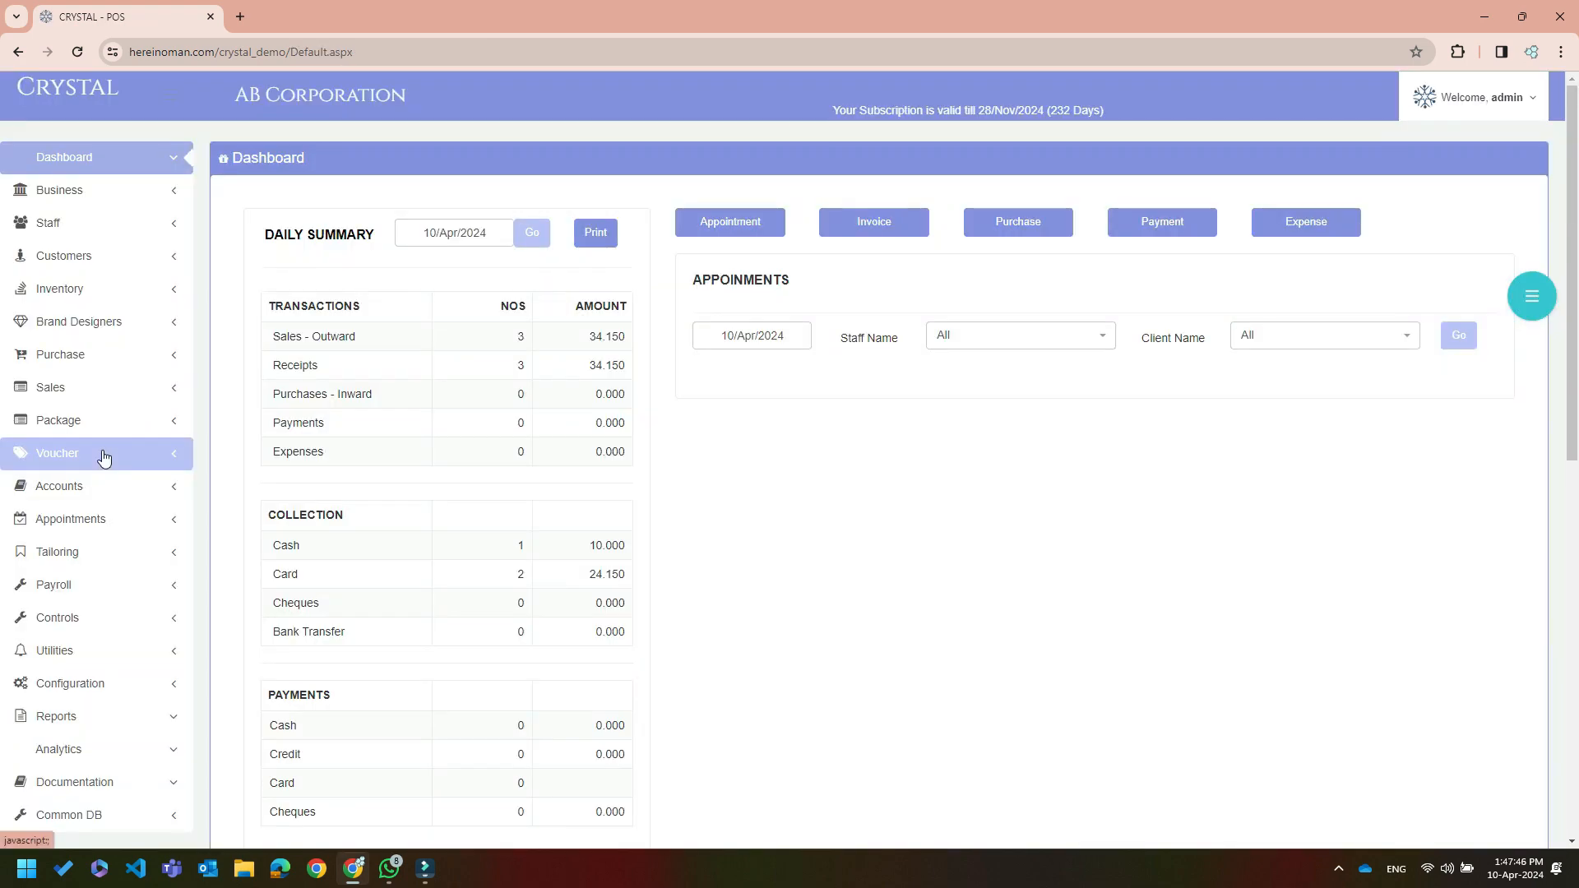
left_click(103, 454)
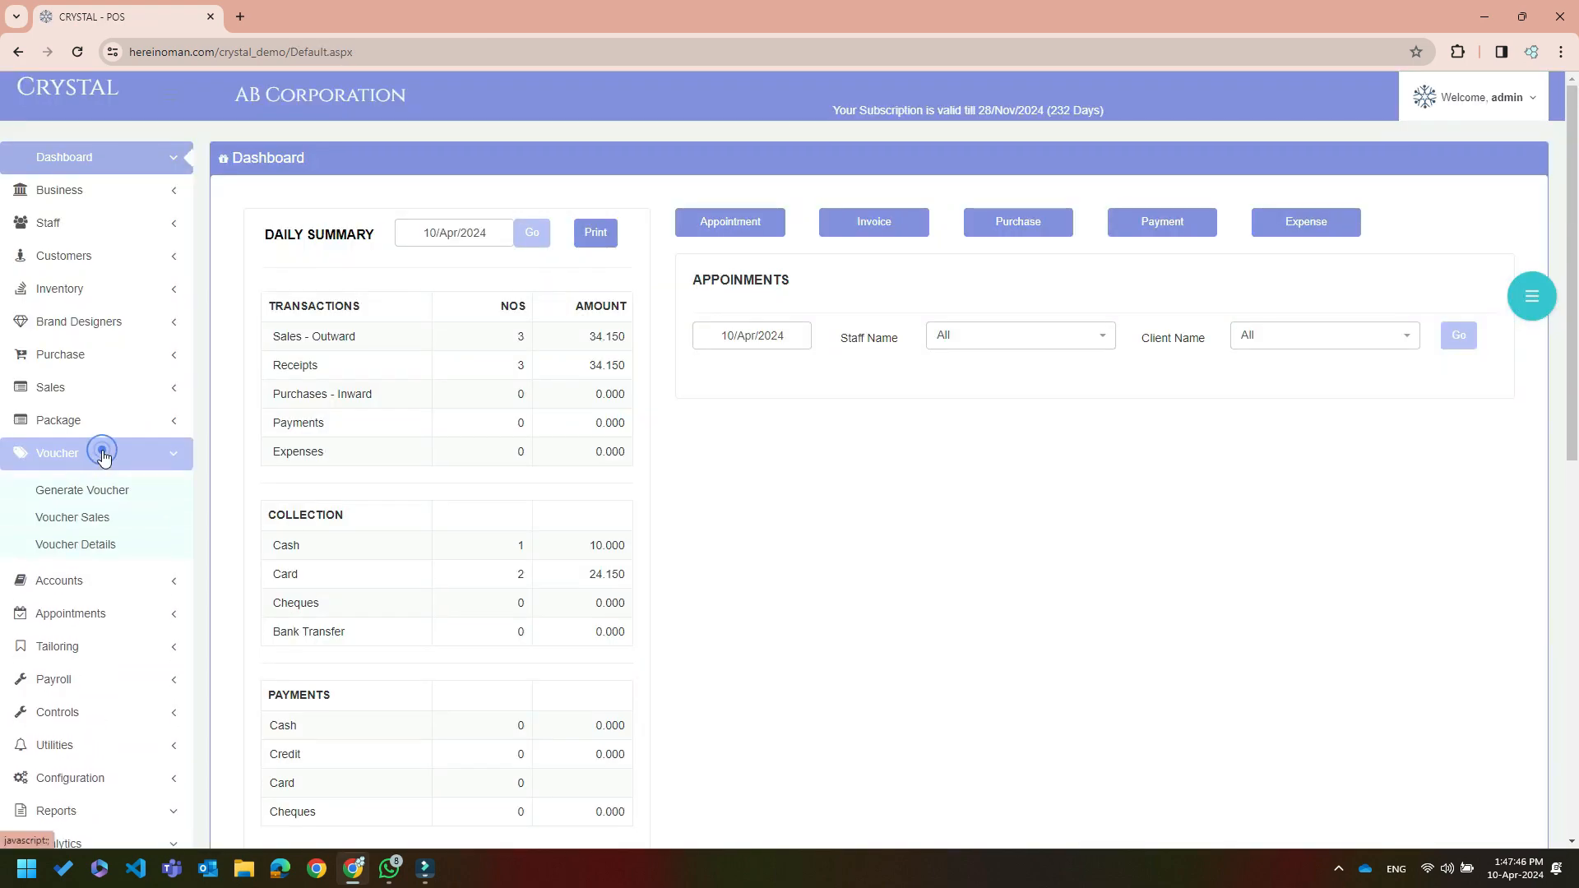
scroll(105, 455, "down", 3)
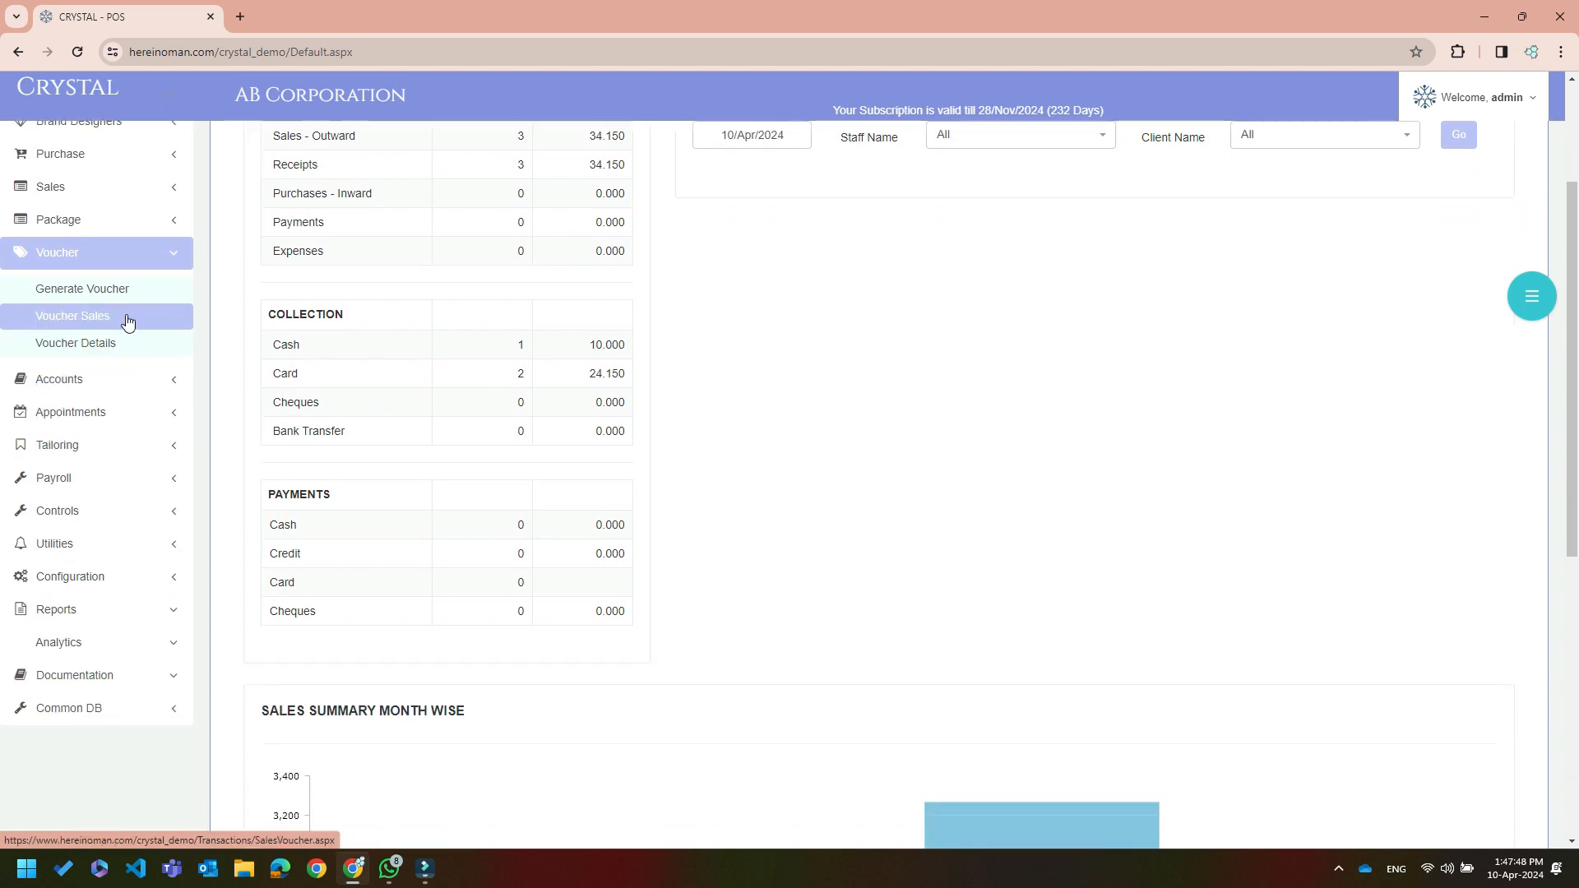
left_click(128, 343)
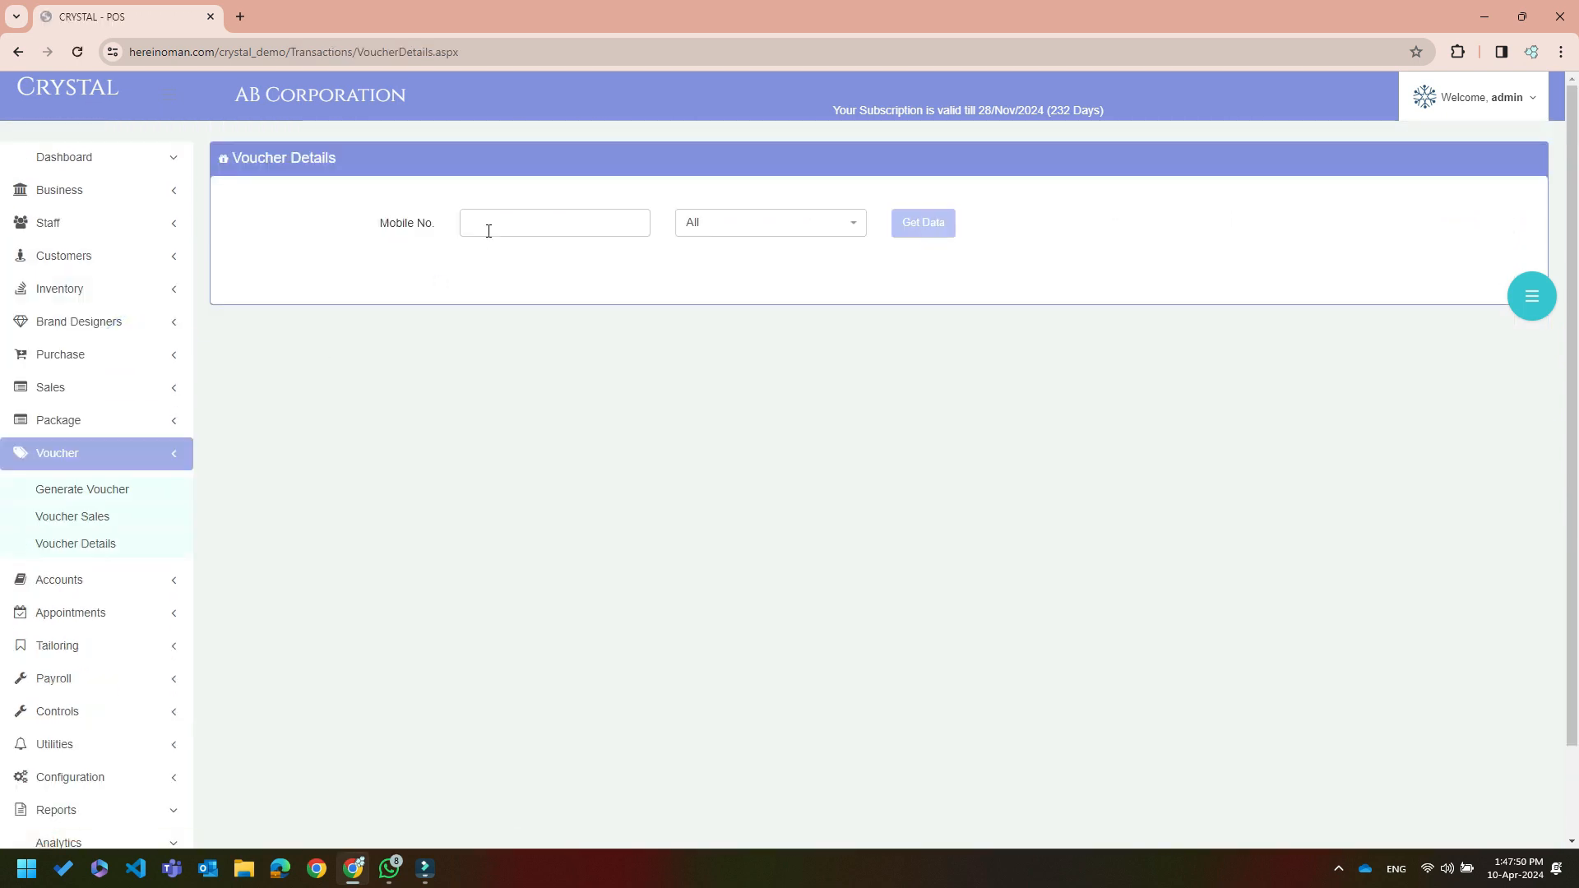
left_click(488, 231)
type("95175929")
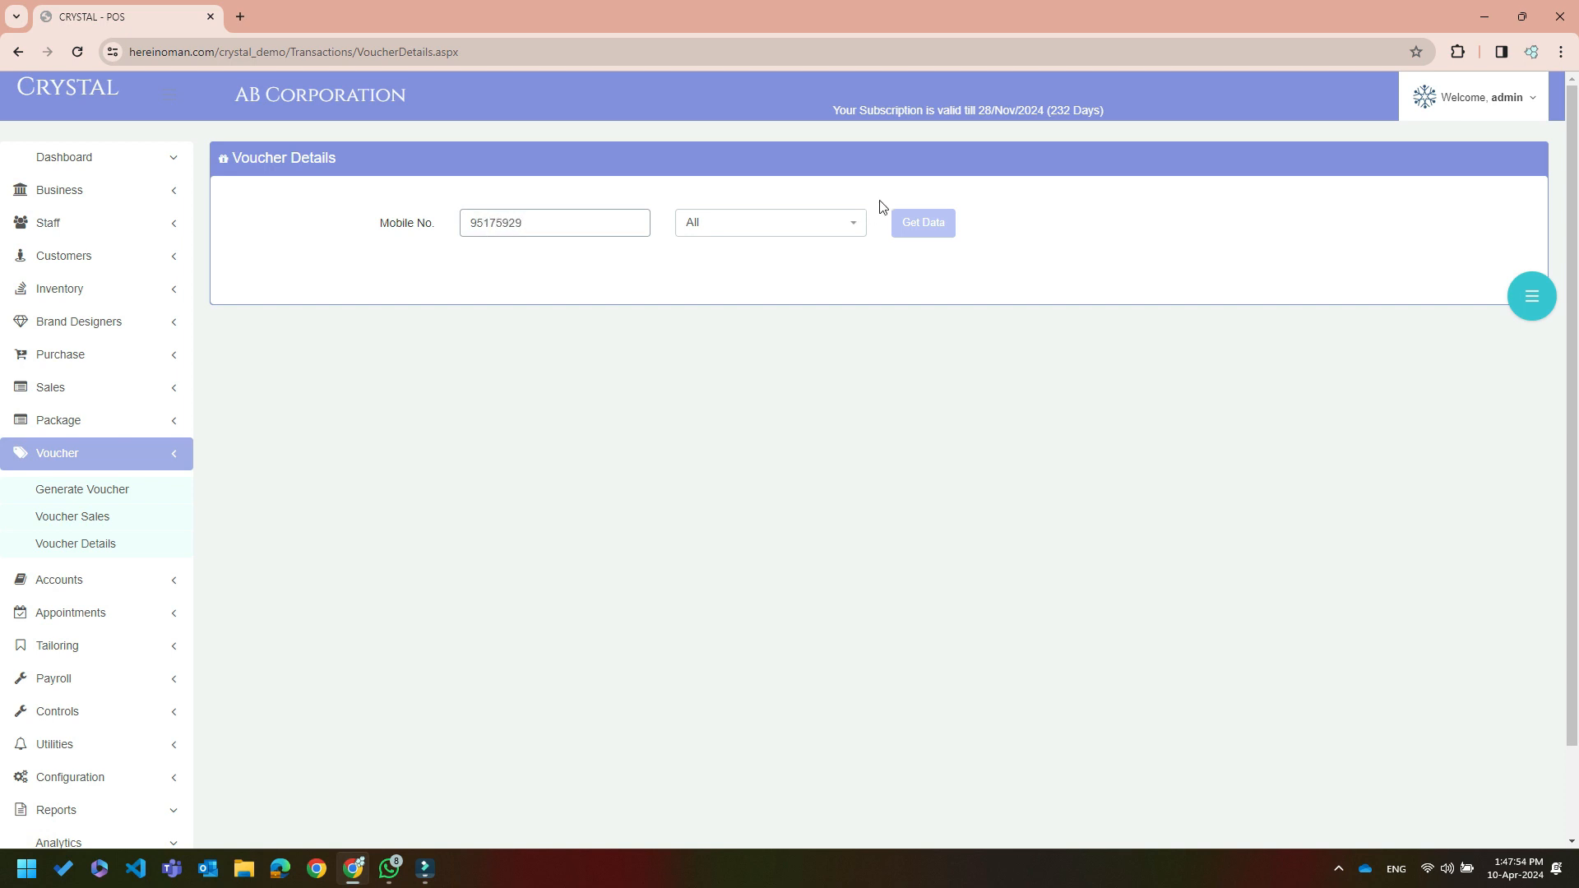
left_click(918, 233)
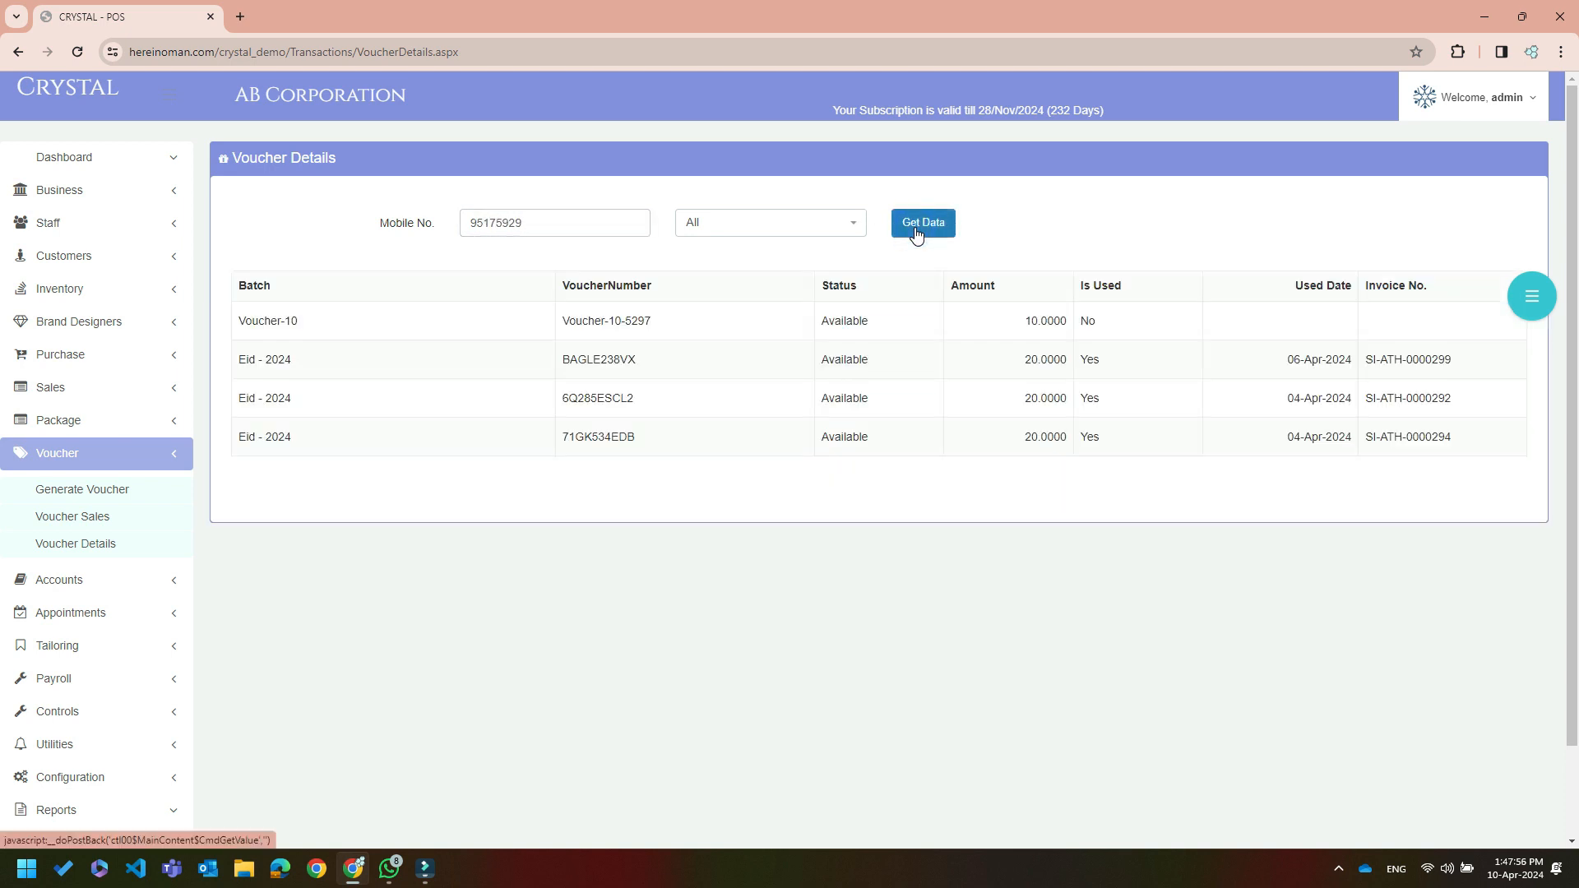